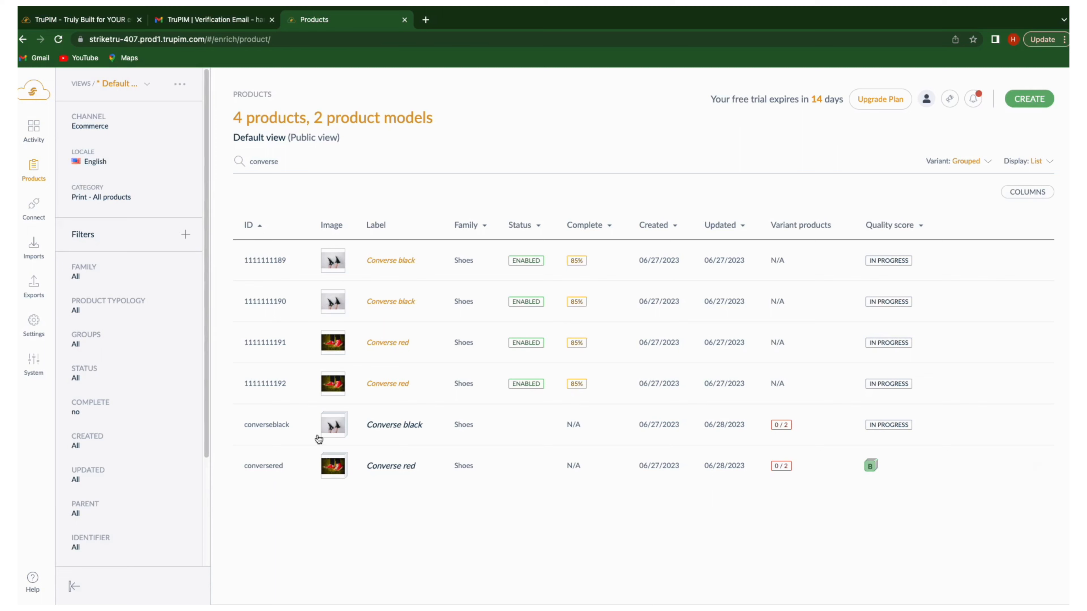
Open the import profiles list and clear its search so that all profiles are listed
{"action": "left_click", "coordinate": [1026, 100]}
{"action": "left_click", "coordinate": [32, 89]}
{"action": "left_click", "coordinate": [35, 251]}
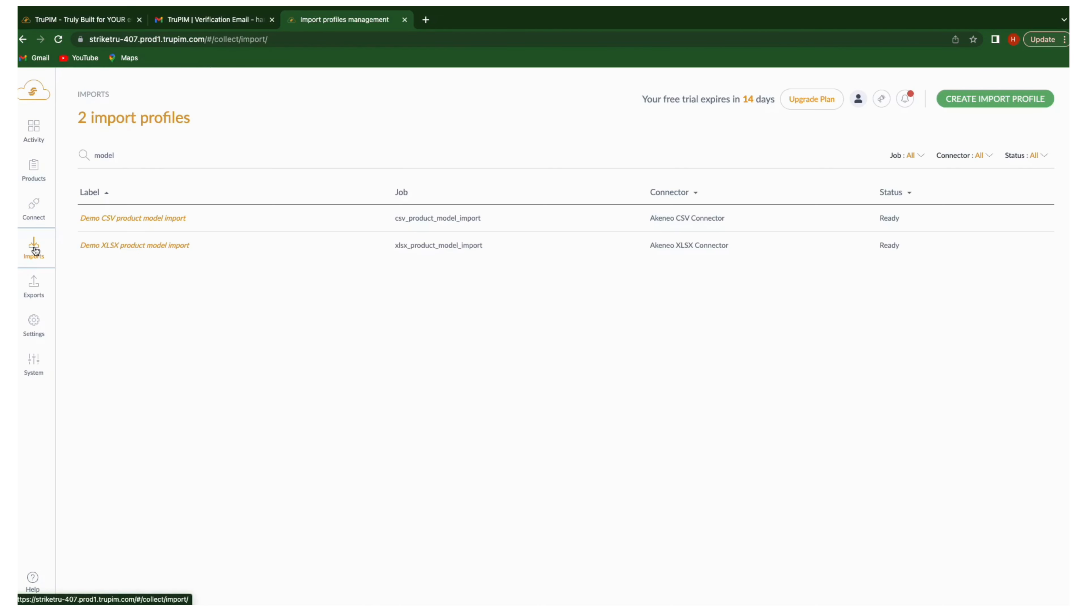
{"action": "double_click", "coordinate": [111, 155]}
{"action": "key", "text": "BackSpace"}
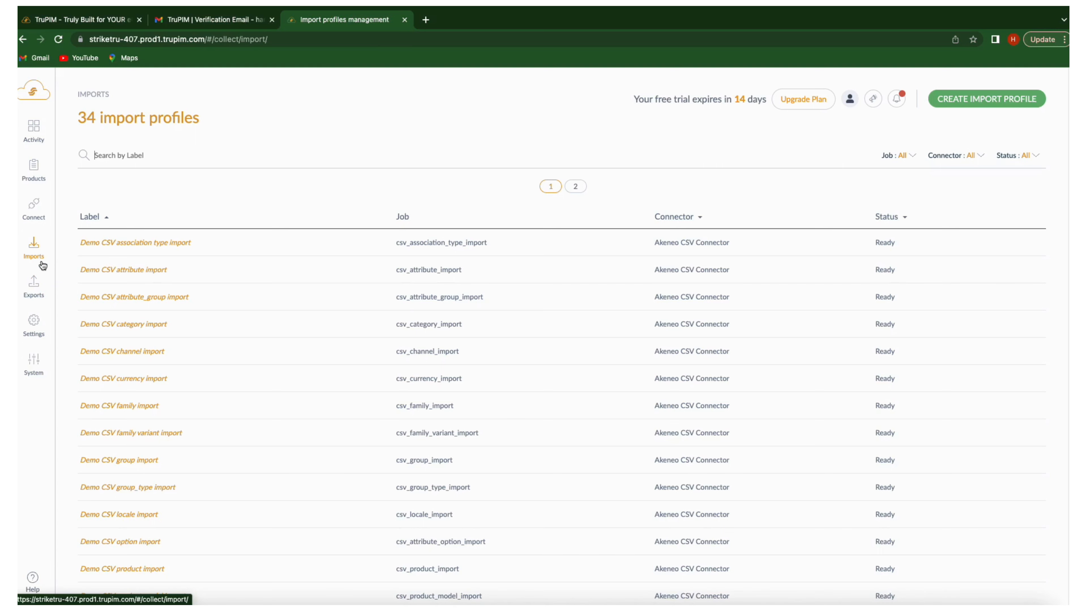
View the TruPIM sign-up form from the website and the trial verification email in Gmail
{"action": "left_click", "coordinate": [74, 20]}
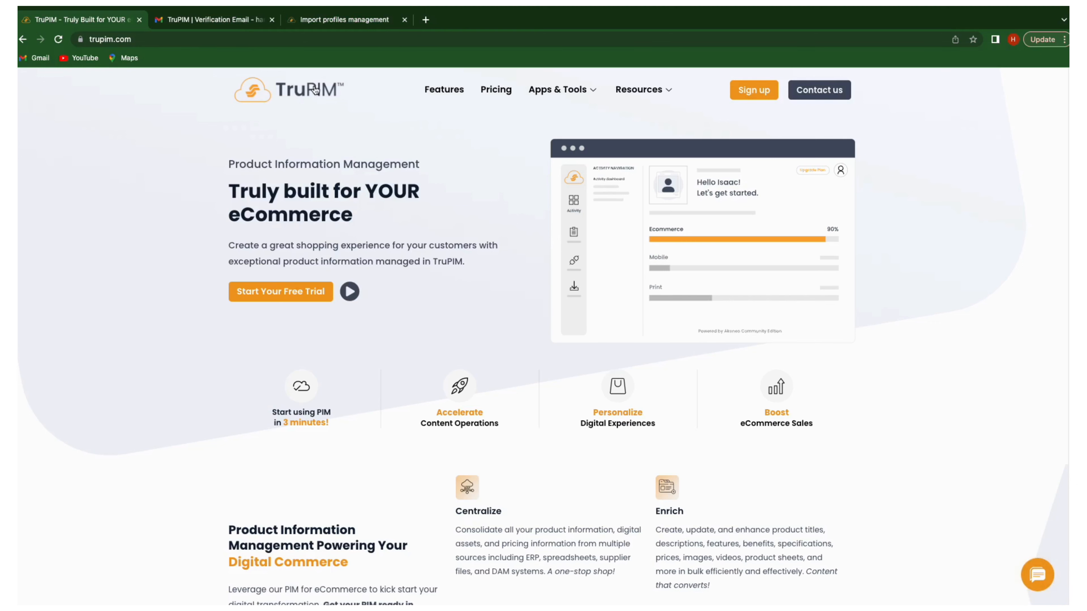
{"action": "left_click", "coordinate": [764, 92]}
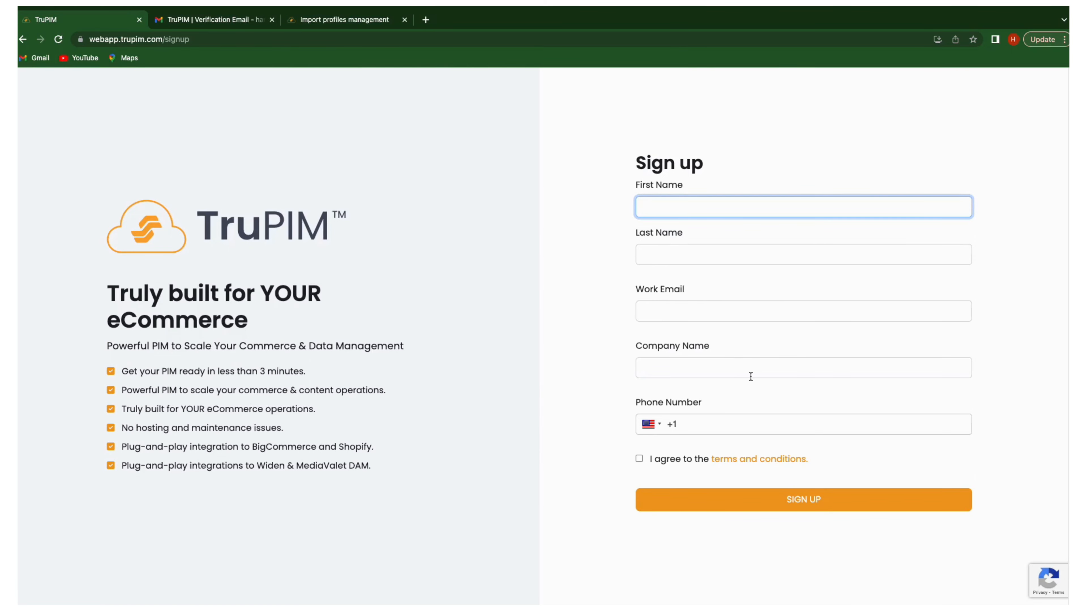
{"action": "left_click", "coordinate": [216, 22]}
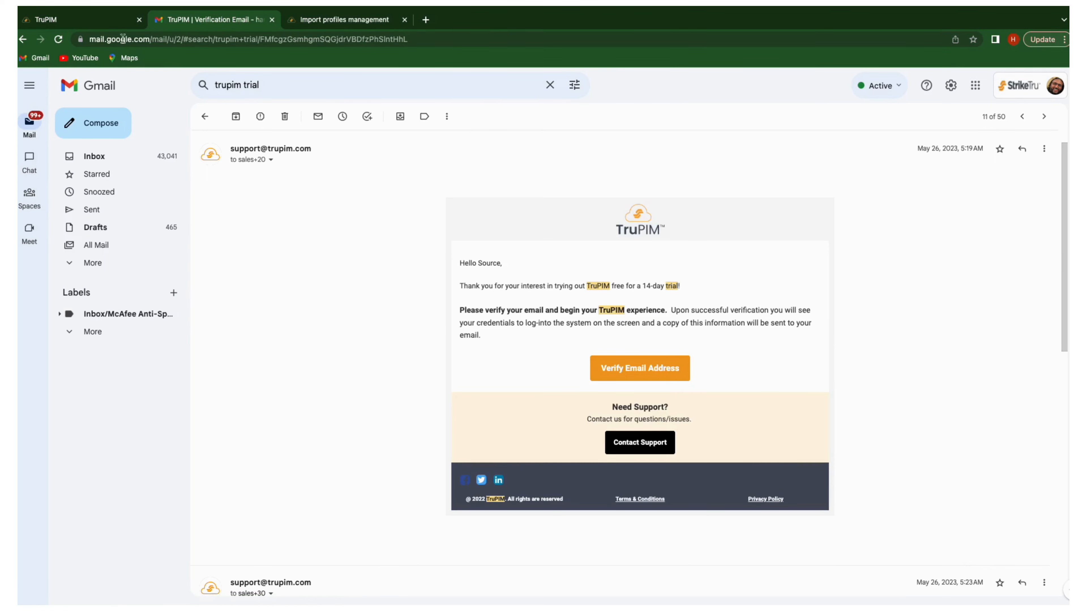
{"action": "left_click", "coordinate": [52, 21]}
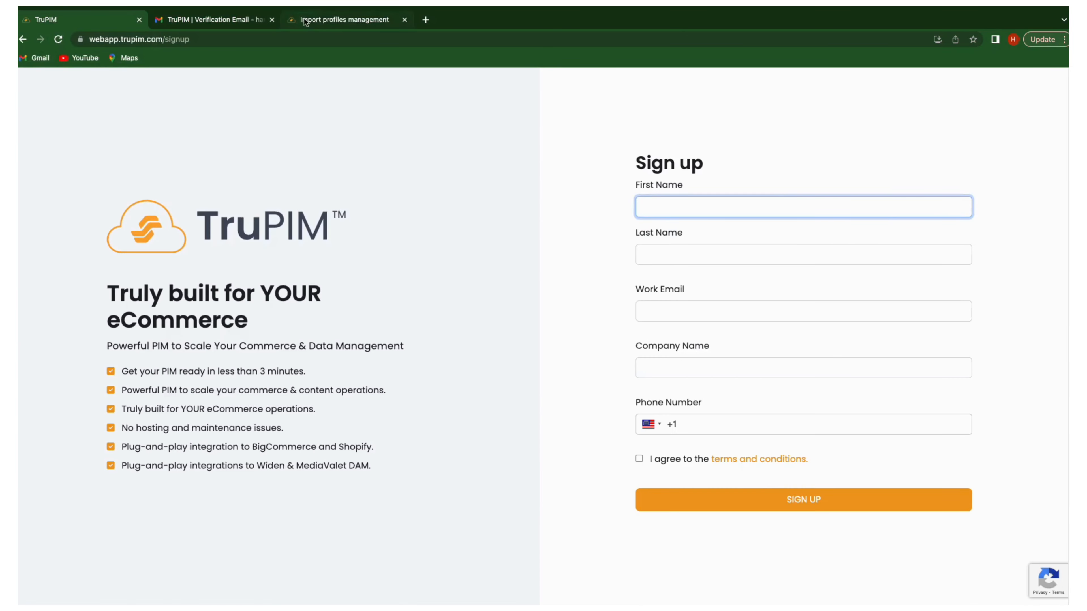
Return to the import profiles in the PIM and search them for "model"
{"action": "left_click", "coordinate": [316, 25]}
{"action": "left_click", "coordinate": [34, 171]}
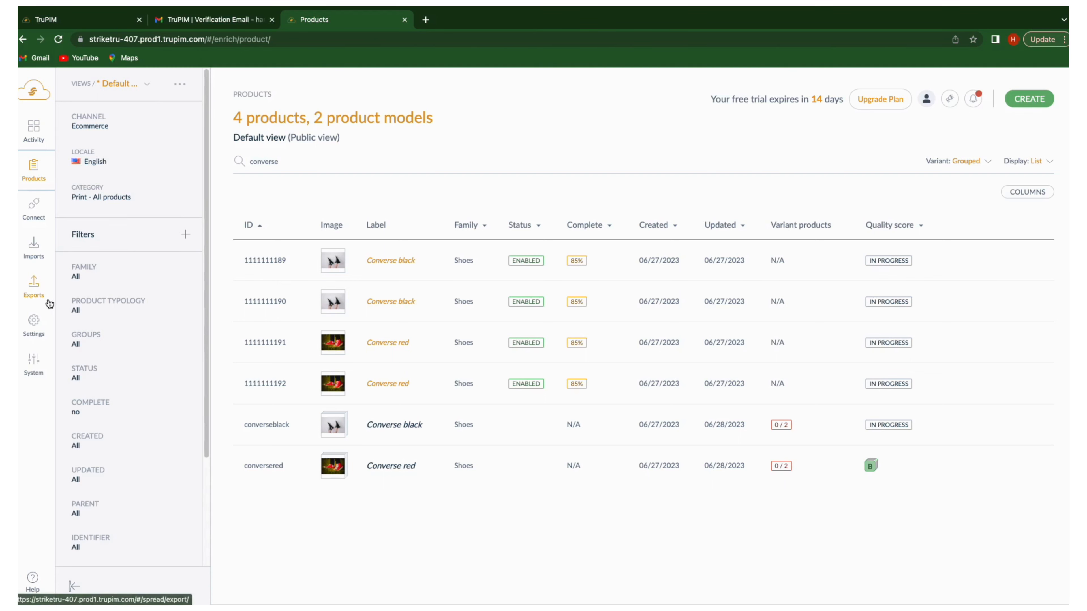
{"action": "left_click", "coordinate": [31, 254]}
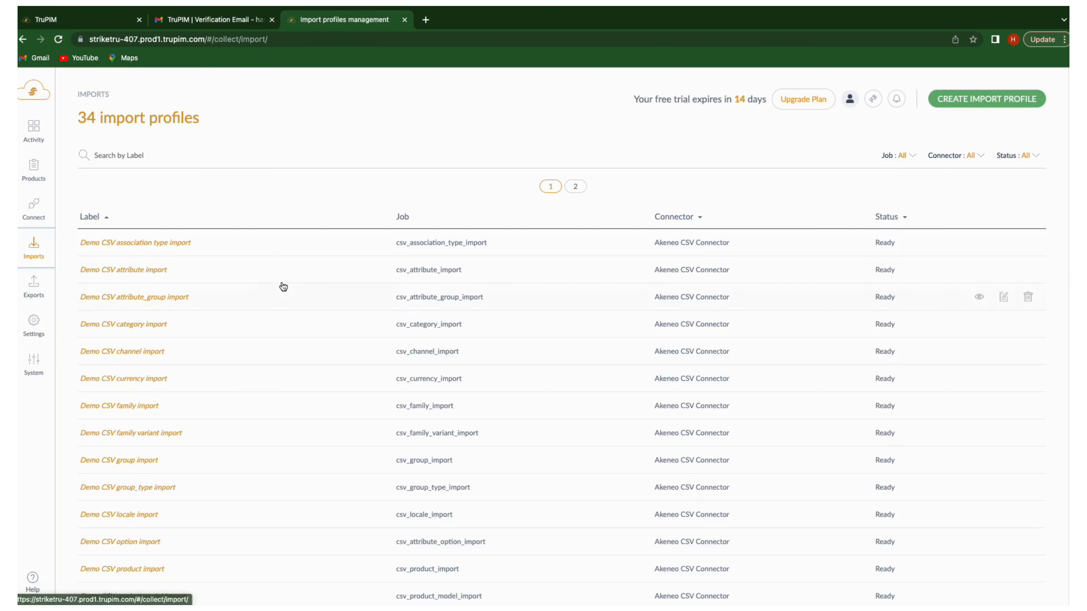
{"action": "left_click", "coordinate": [112, 158]}
{"action": "type", "text": "demo"}
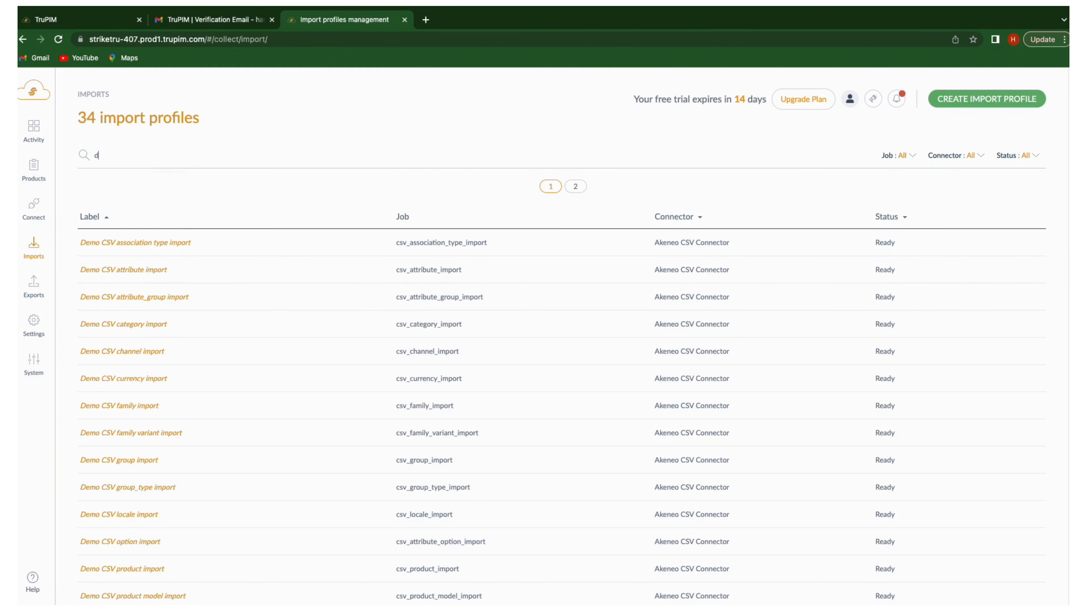
{"action": "key", "text": "BackSpace"}
{"action": "key", "text": "BackSpace"}
{"action": "key", "text": "BackSpace"}
{"action": "key", "text": "BackSpace"}
{"action": "type", "text": "model"}
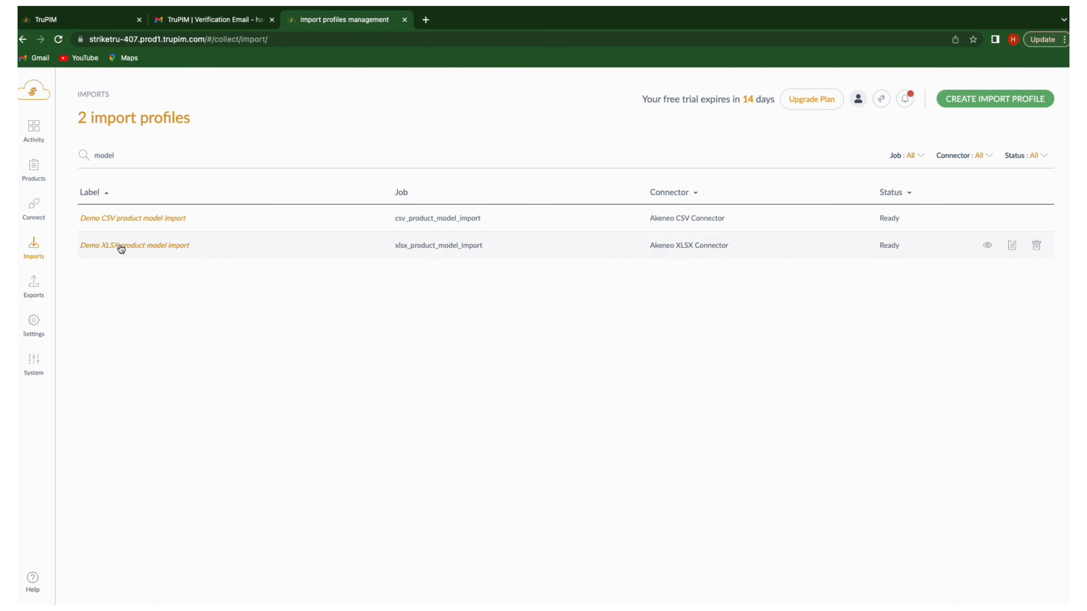
Upload the product model Demo.xlsx file from the Downloads folder through the Demo XLSX product model import profile and run the import
{"action": "left_click", "coordinate": [118, 246]}
{"action": "left_click", "coordinate": [269, 165]}
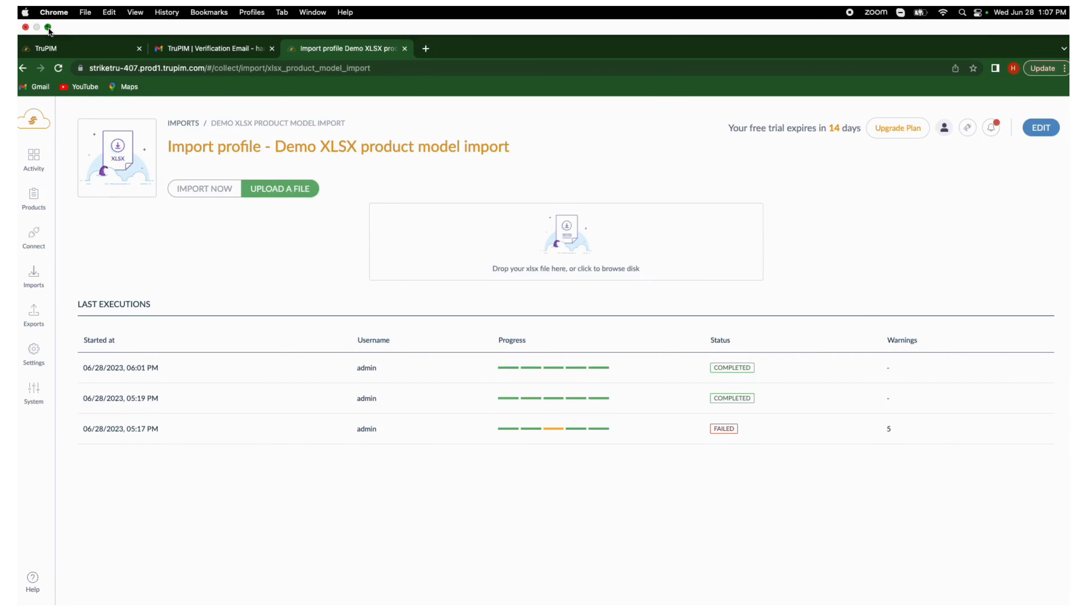
{"action": "left_click", "coordinate": [47, 27]}
{"action": "left_click", "coordinate": [50, 584]}
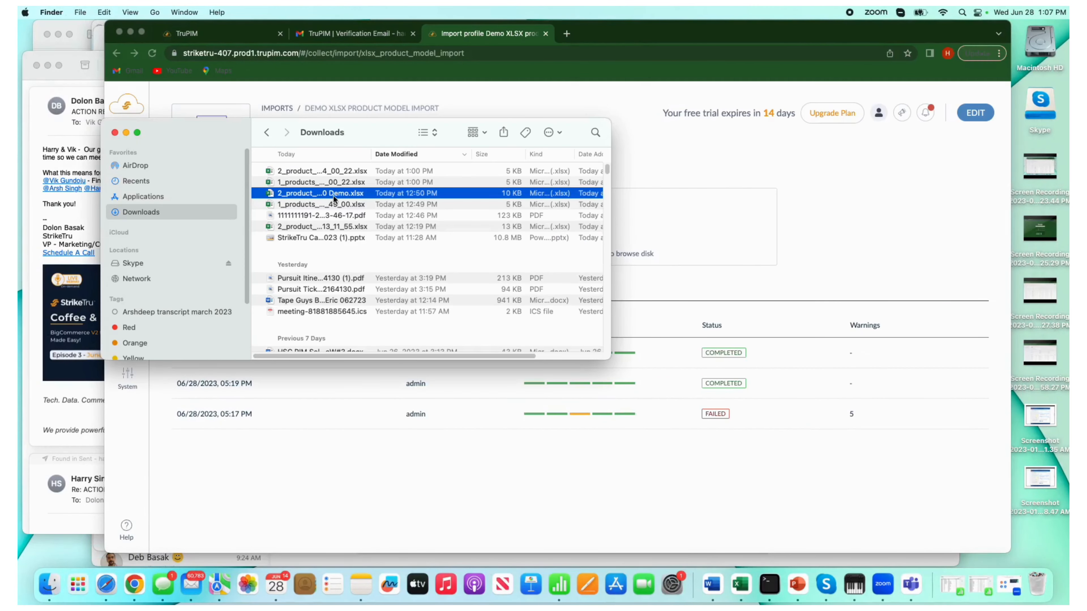
{"action": "left_click_drag", "start_coordinate": [333, 197], "coordinate": [641, 234]}
{"action": "left_click", "coordinate": [604, 286]}
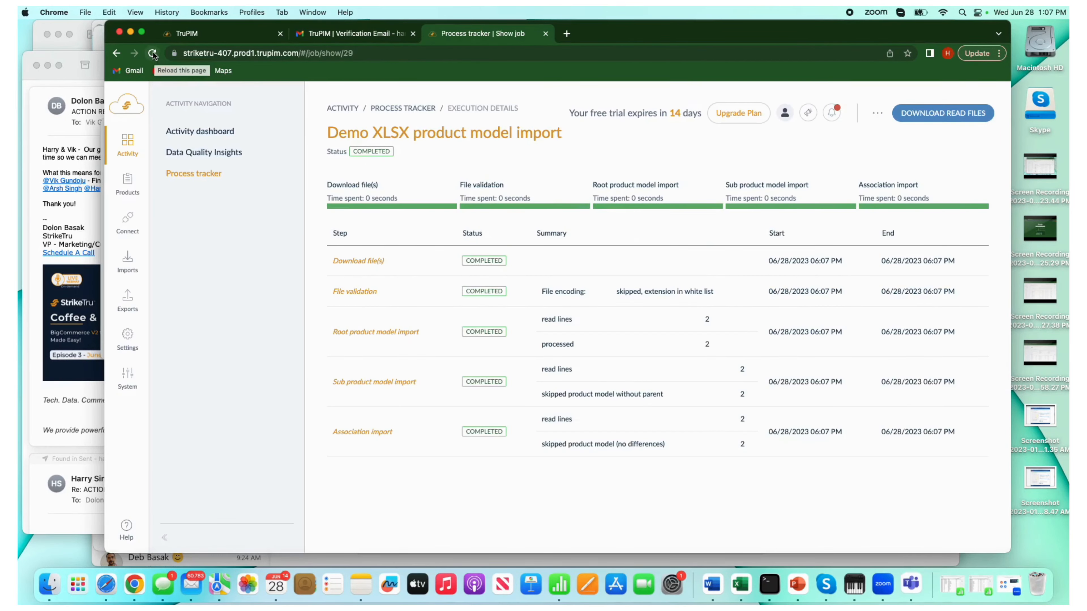
{"action": "left_click", "coordinate": [142, 32]}
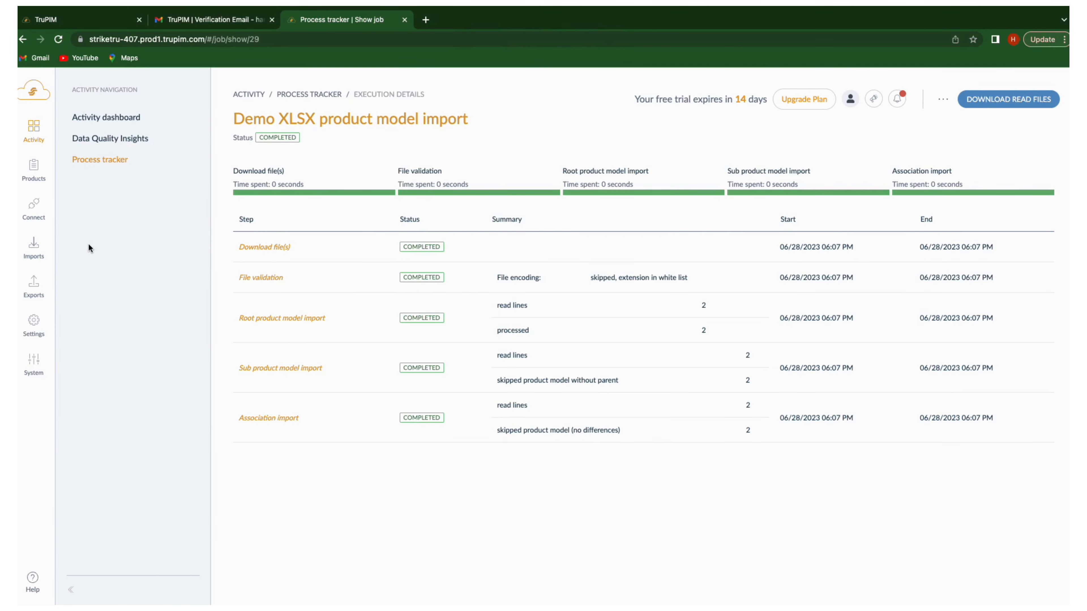
Review the connected apps and connection settings, and open the BigCommerce data destination's settings
{"action": "left_click", "coordinate": [36, 211]}
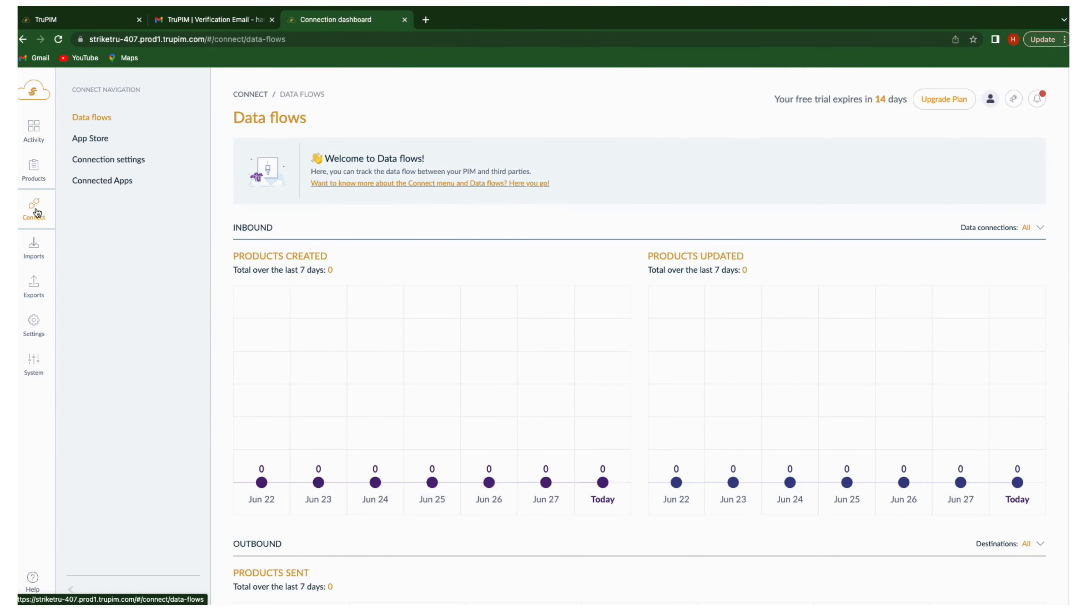
{"action": "left_click", "coordinate": [108, 184]}
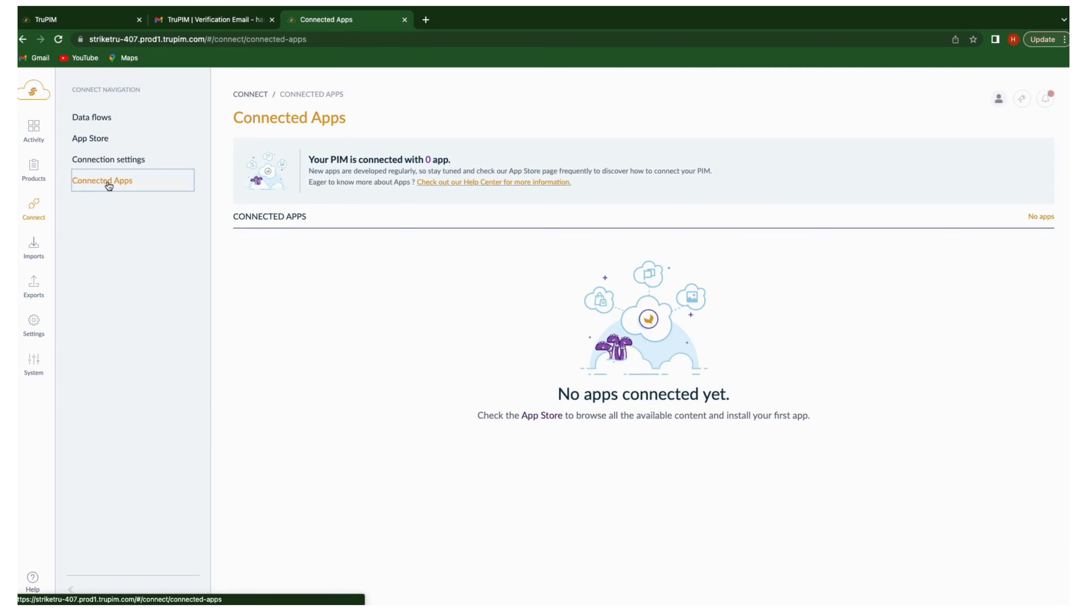
{"action": "left_click", "coordinate": [102, 166]}
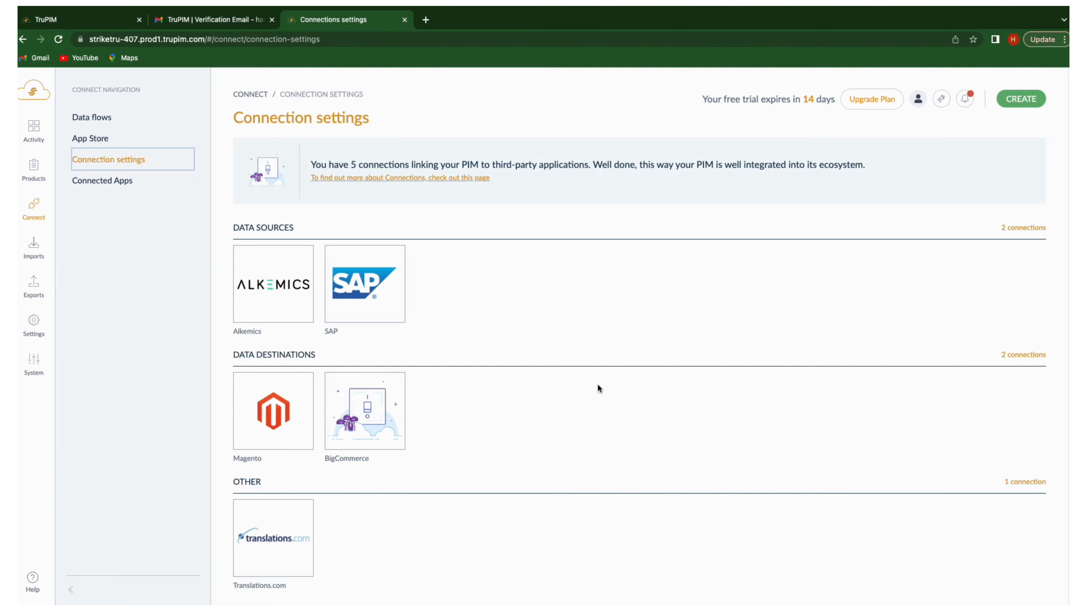
{"action": "left_click", "coordinate": [360, 422]}
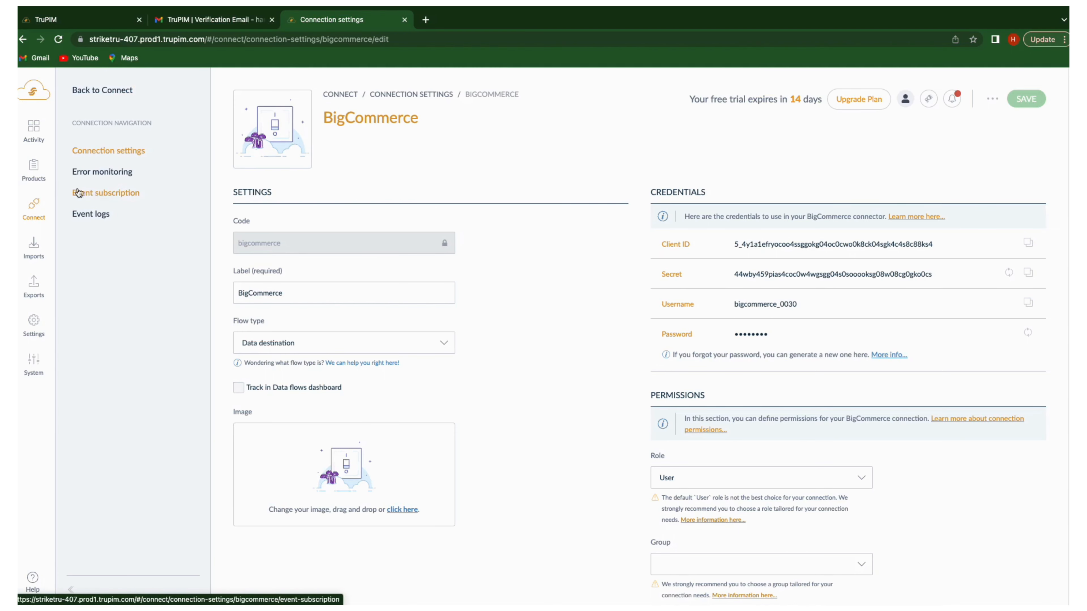
Open the products list and clear the "converse" search
{"action": "left_click", "coordinate": [33, 175]}
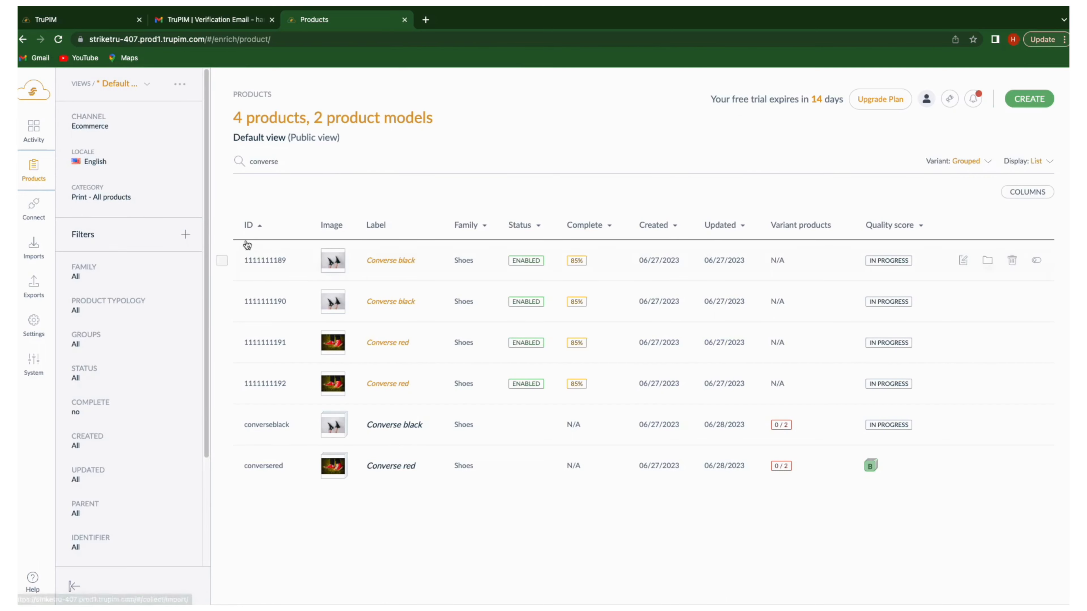
{"action": "double_click", "coordinate": [276, 159]}
{"action": "key", "text": "BackSpace"}
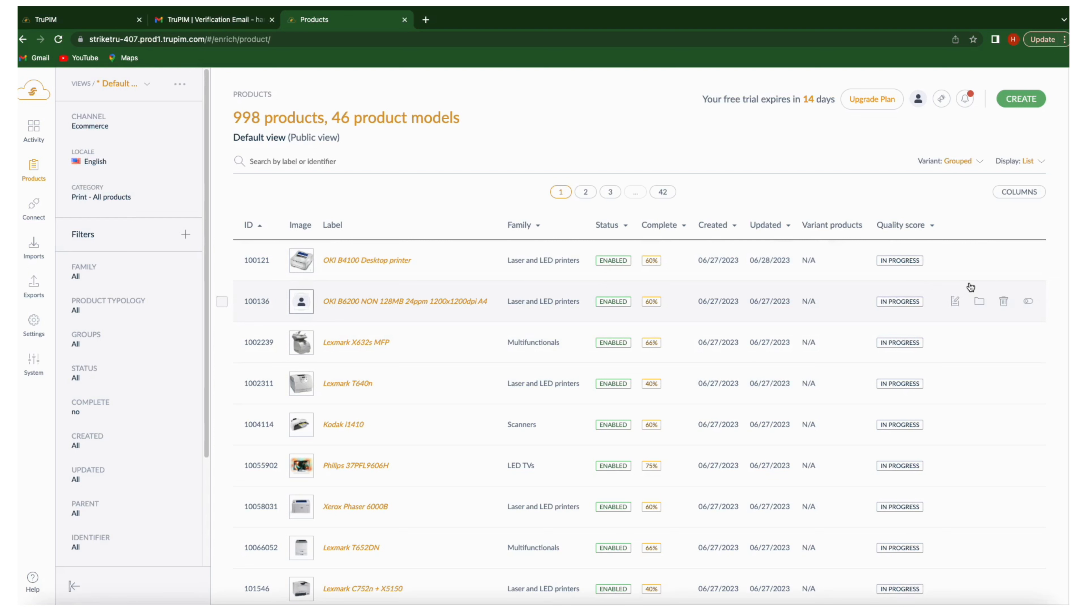
Configure the product grid's columns by finding Brand, placing it between Image and Label, and clearing the attribute search
{"action": "left_click", "coordinate": [1026, 192]}
{"action": "left_click", "coordinate": [430, 154]}
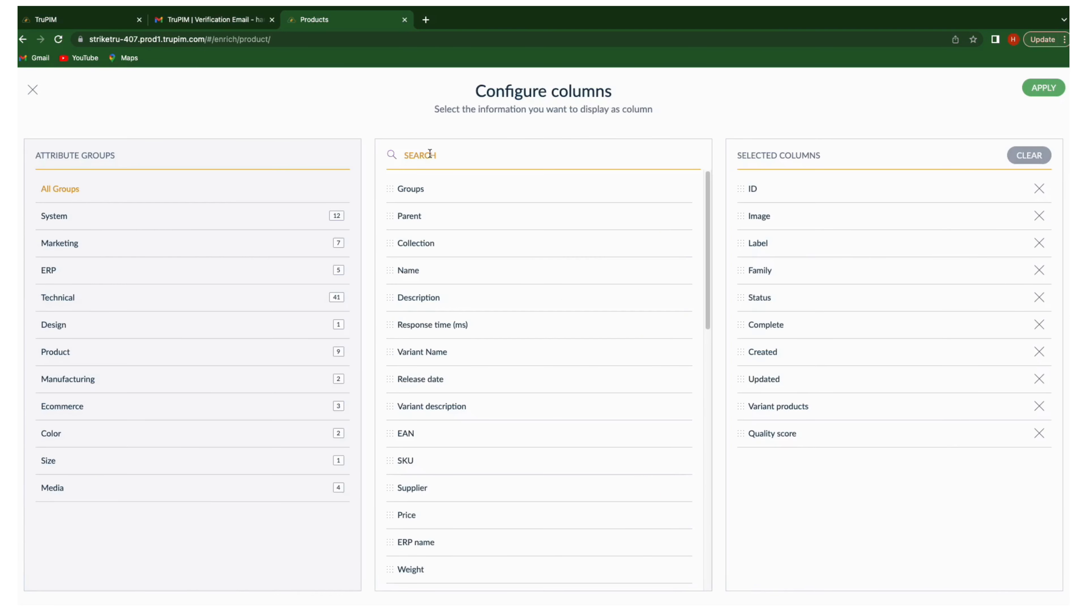
{"action": "type", "text": "brand"}
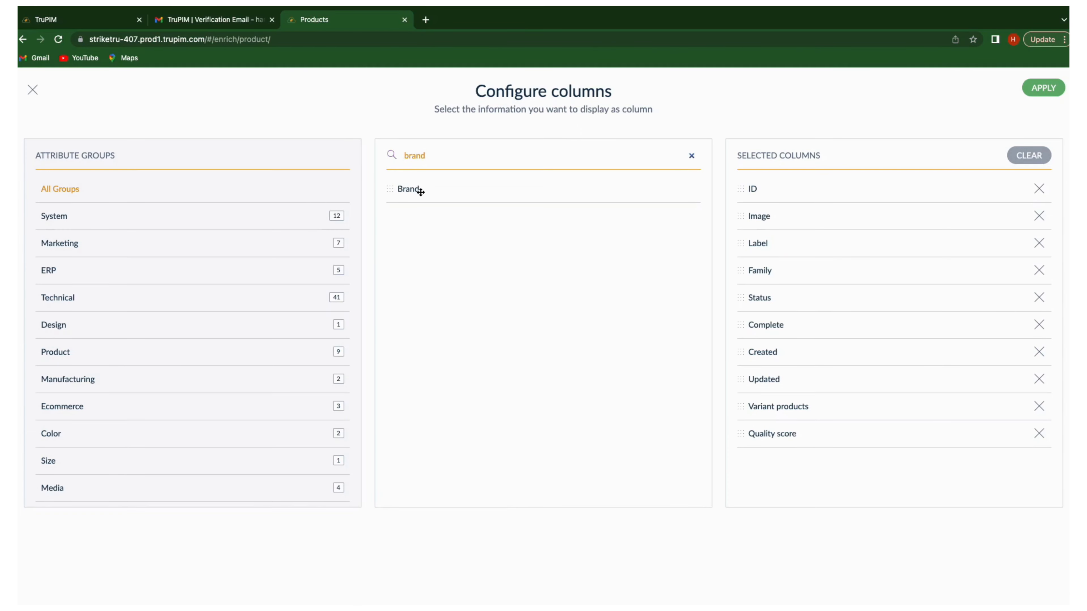
{"action": "left_click_drag", "start_coordinate": [418, 189], "coordinate": [752, 237]}
{"action": "key", "text": "BackSpace"}
{"action": "key", "text": "BackSpace"}
{"action": "key", "text": "BackSpace"}
{"action": "key", "text": "BackSpace"}
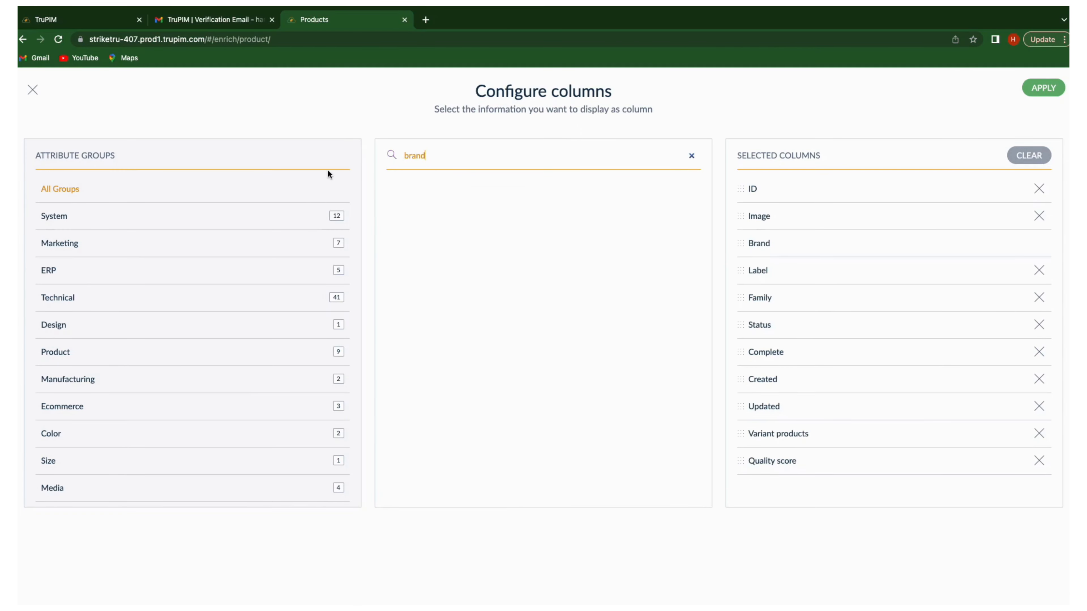
{"action": "key", "text": "BackSpace"}
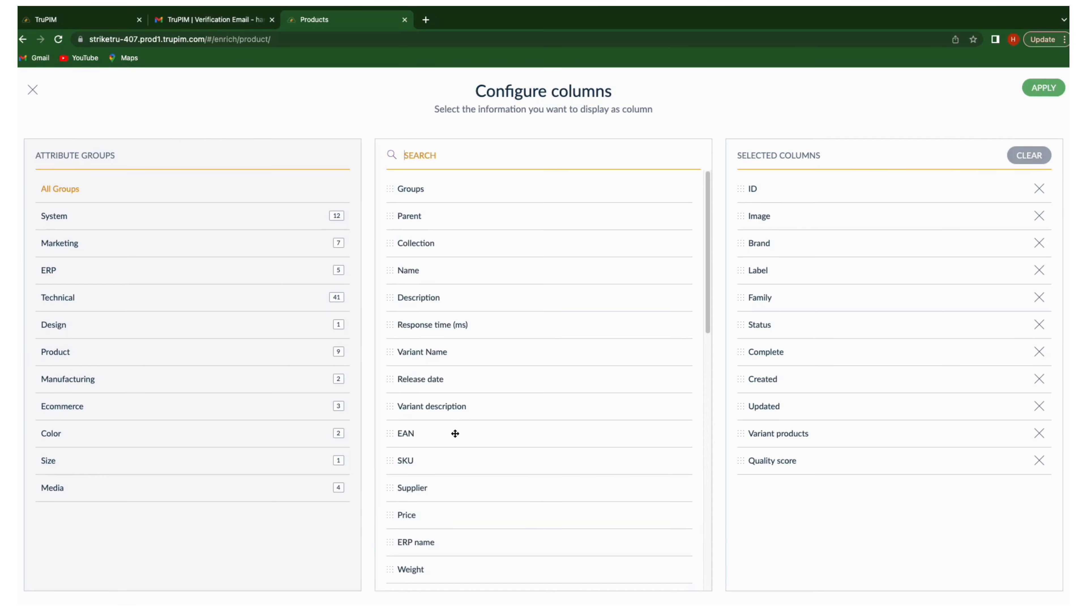
Add Weight after ID, ERP name after Image and Price after Brand to the selected columns, and apply the configuration
{"action": "scroll", "coordinate": [455, 433], "scroll_direction": "down", "scroll_amount": 5}
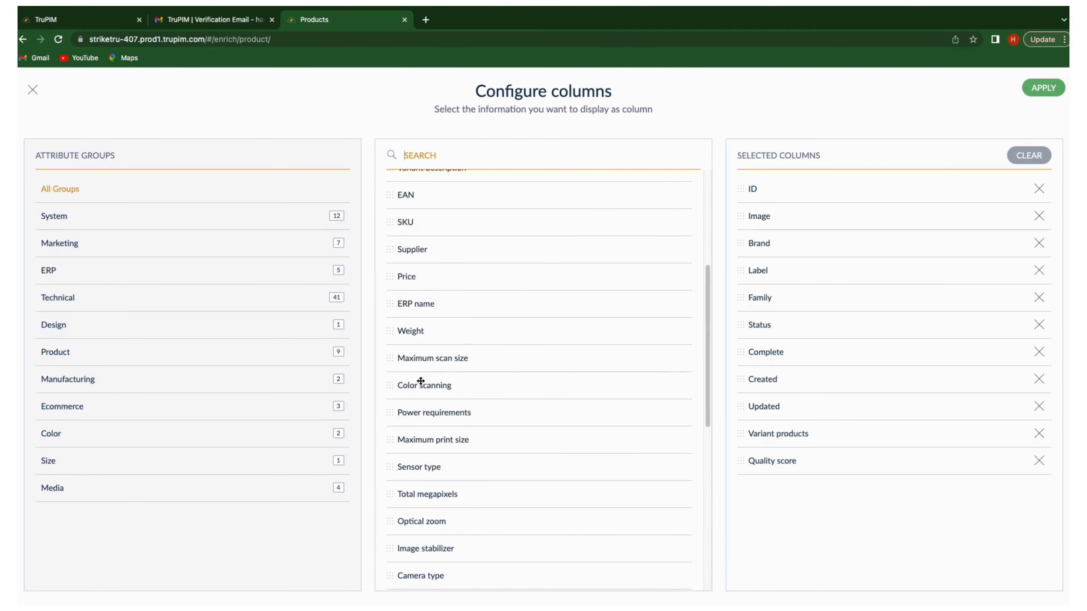
{"action": "left_click_drag", "start_coordinate": [417, 333], "coordinate": [841, 213]}
{"action": "left_click_drag", "start_coordinate": [444, 297], "coordinate": [770, 273]}
{"action": "left_click_drag", "start_coordinate": [473, 276], "coordinate": [770, 326]}
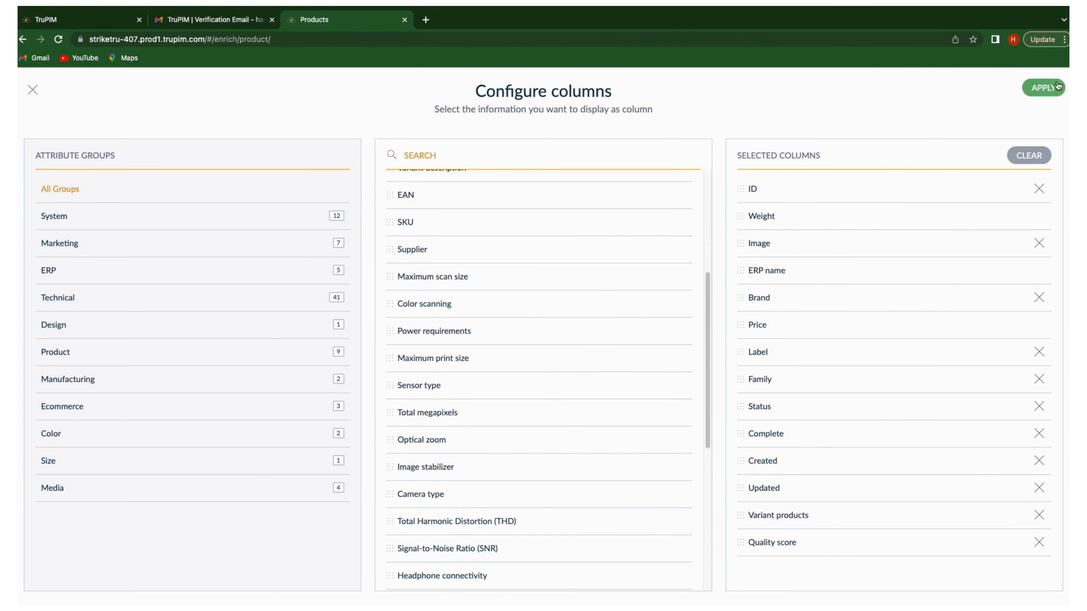
{"action": "left_click", "coordinate": [1046, 88]}
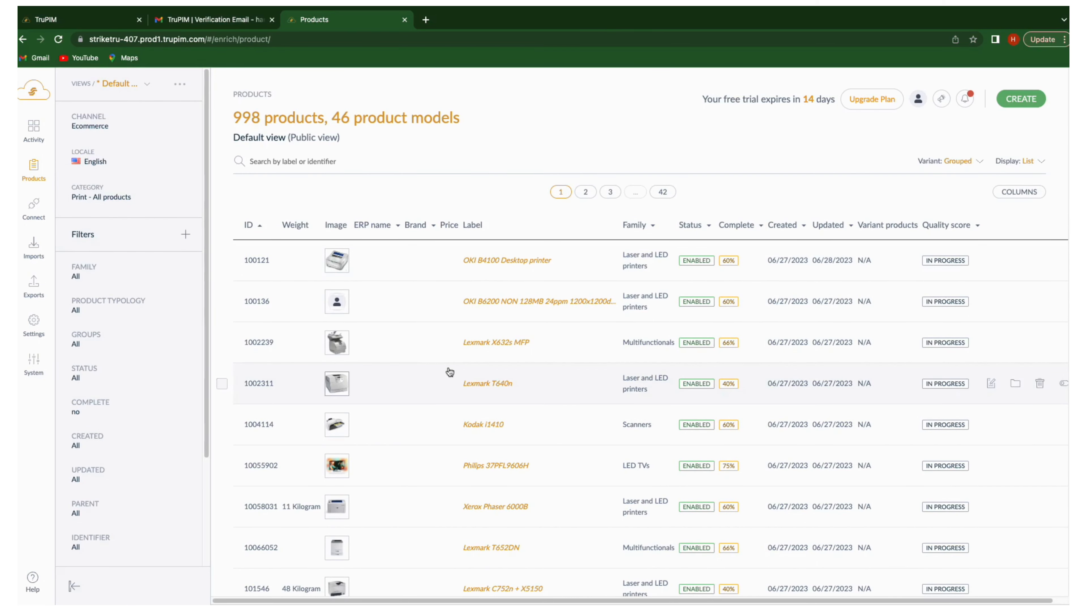
Save the column layout as a new private view labelled with the owner's first name followed by "View Basic"
{"action": "left_click", "coordinate": [153, 89]}
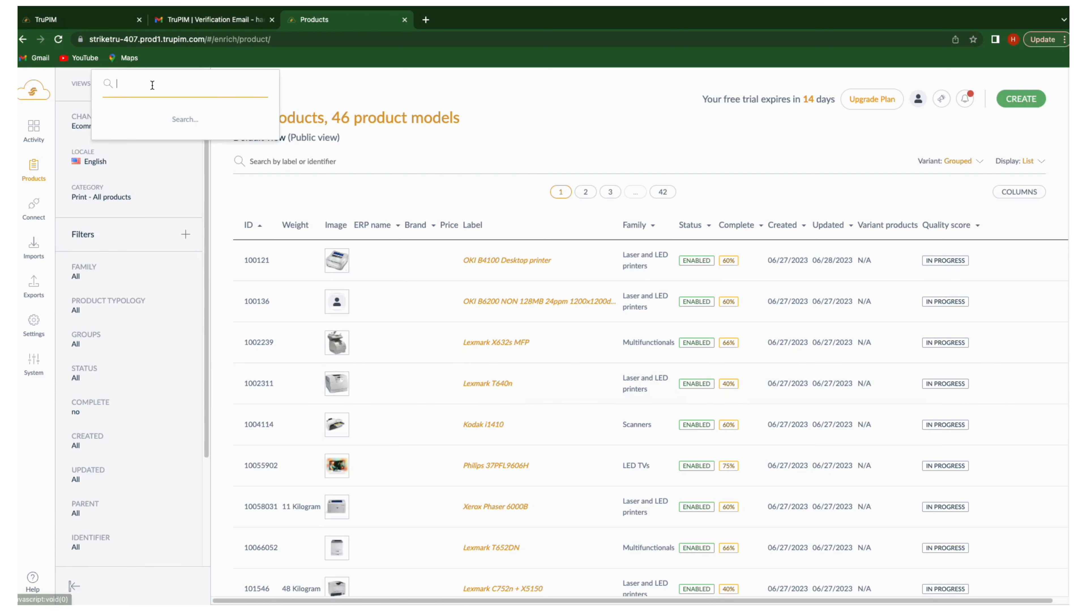
{"action": "left_click", "coordinate": [367, 98]}
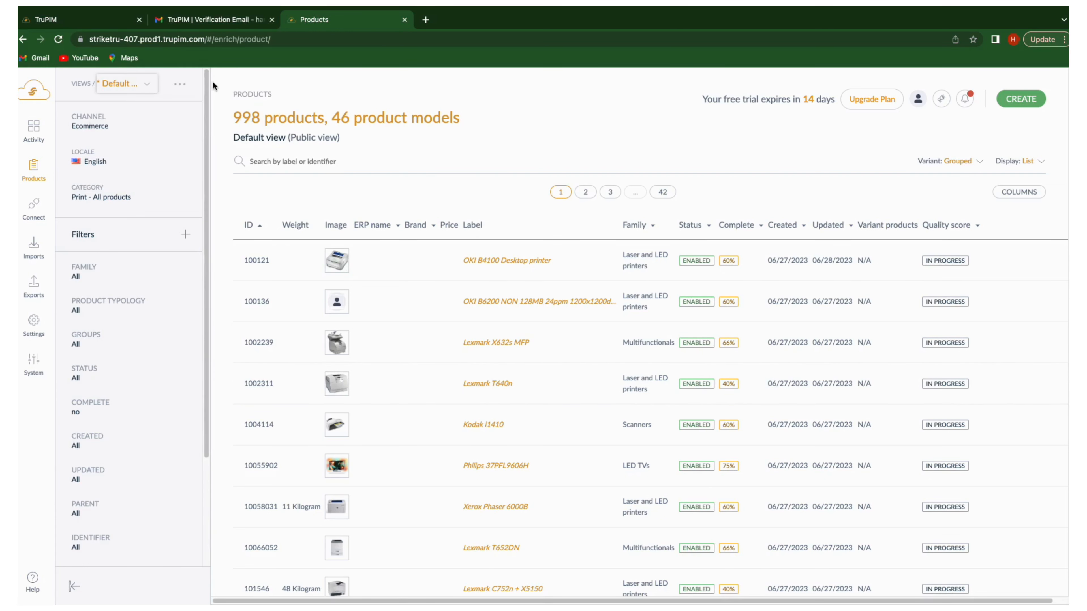
{"action": "left_click", "coordinate": [188, 85]}
{"action": "left_click", "coordinate": [194, 115]}
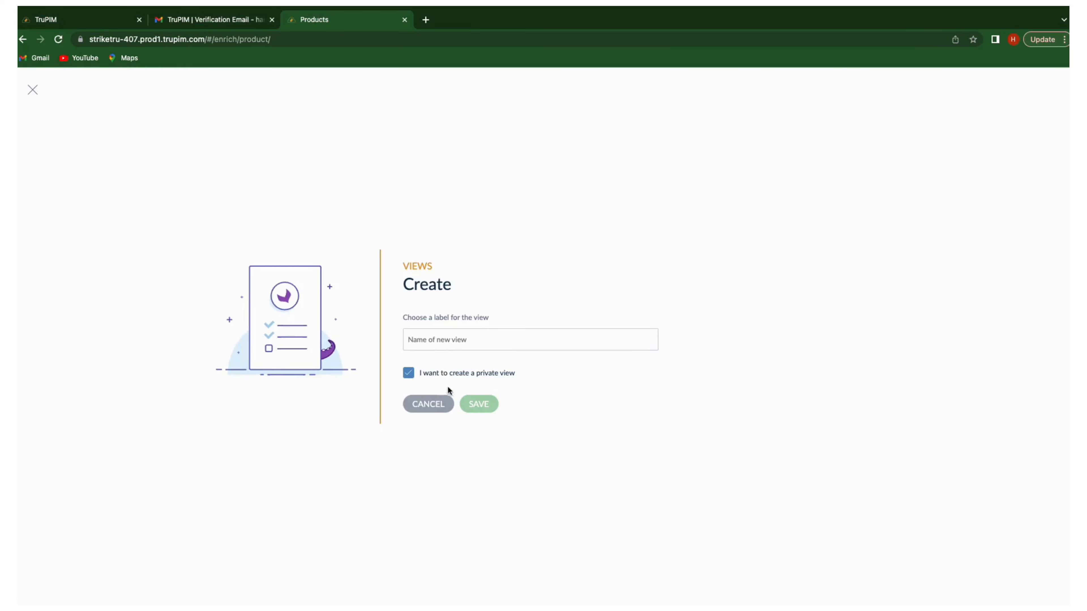
{"action": "left_click", "coordinate": [442, 340]}
{"action": "type", "text": "Harry Vi"}
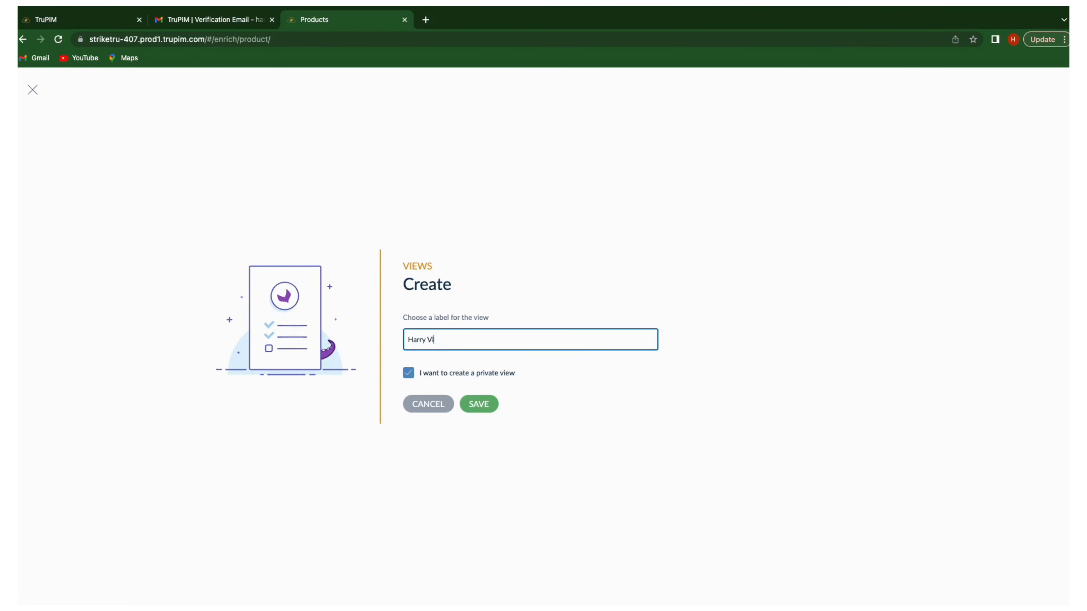
{"action": "type", "text": "eew"}
{"action": "key", "text": "BackSpace"}
{"action": "type", "text": "w Bac"}
{"action": "key", "text": "BackSpace"}
{"action": "type", "text": "sic"}
{"action": "left_click", "coordinate": [476, 406]}
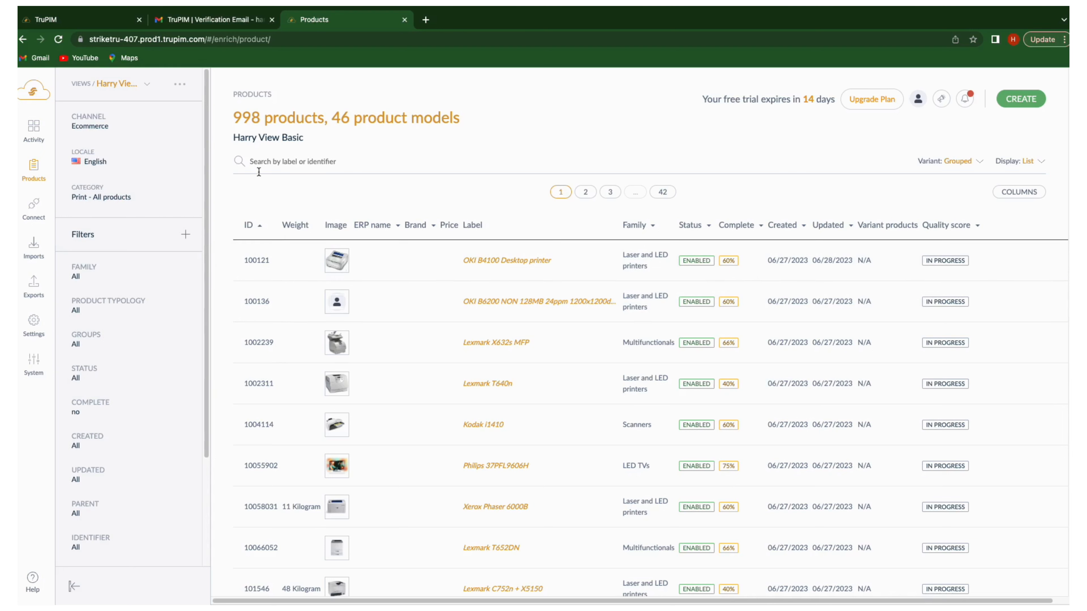
Filter the product grid by completeness, setting the Complete filter to yes
{"action": "left_click", "coordinate": [94, 402]}
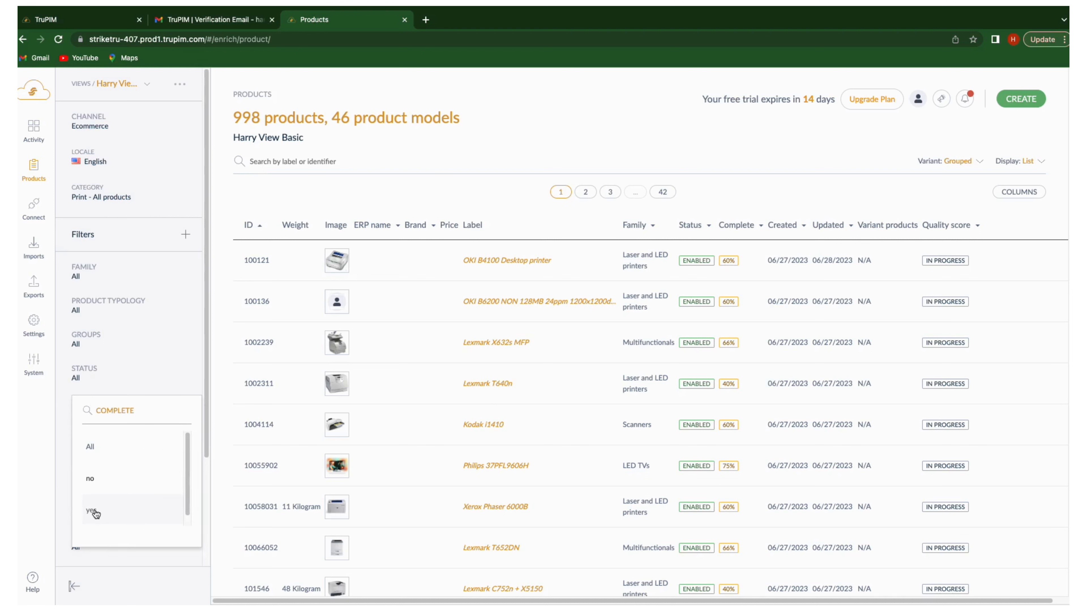
{"action": "left_click", "coordinate": [92, 478]}
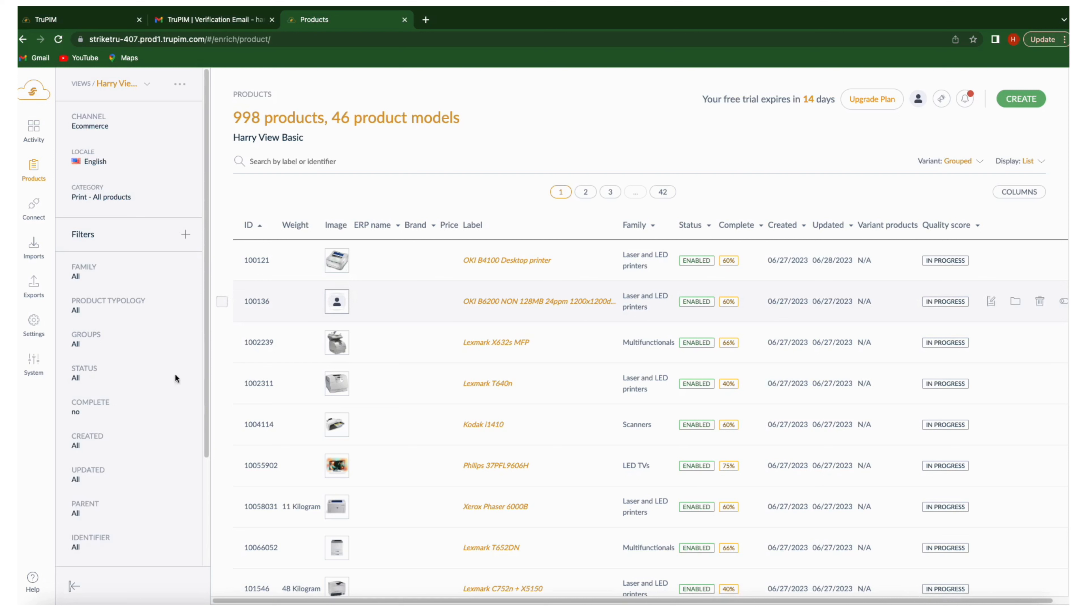
{"action": "left_click", "coordinate": [95, 405]}
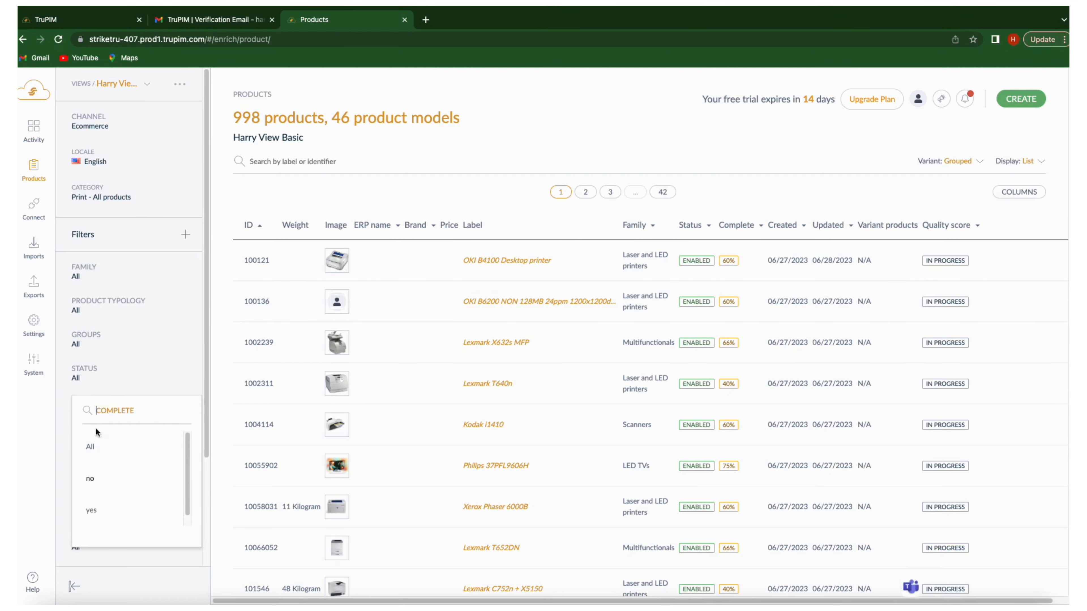
{"action": "left_click", "coordinate": [97, 512]}
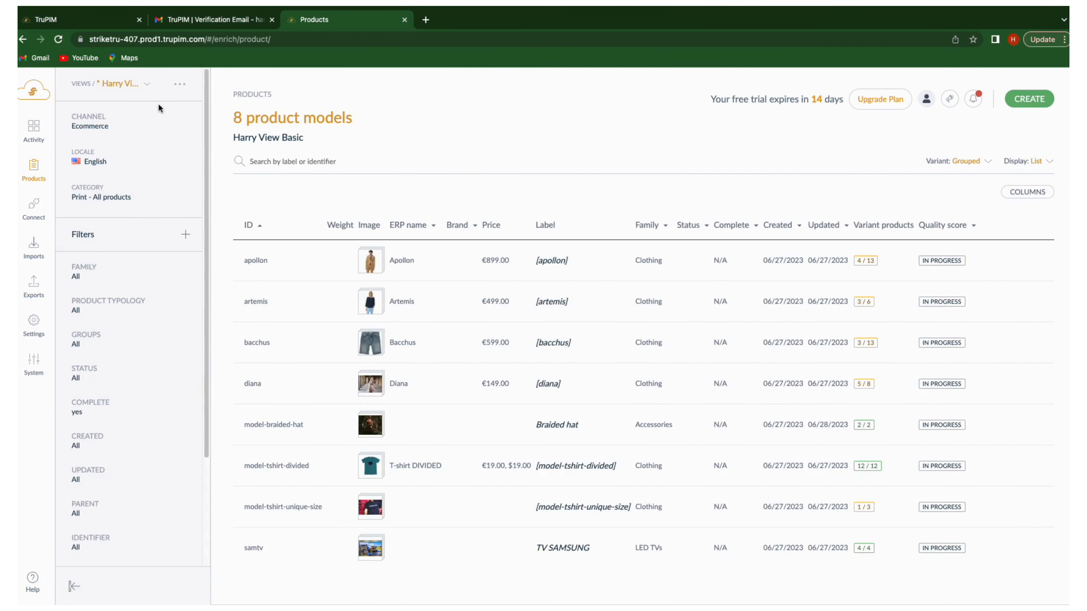
Save the filtered grid as a new private view labelled with the owner's first name followed by "View Completed Products"
{"action": "left_click", "coordinate": [180, 84]}
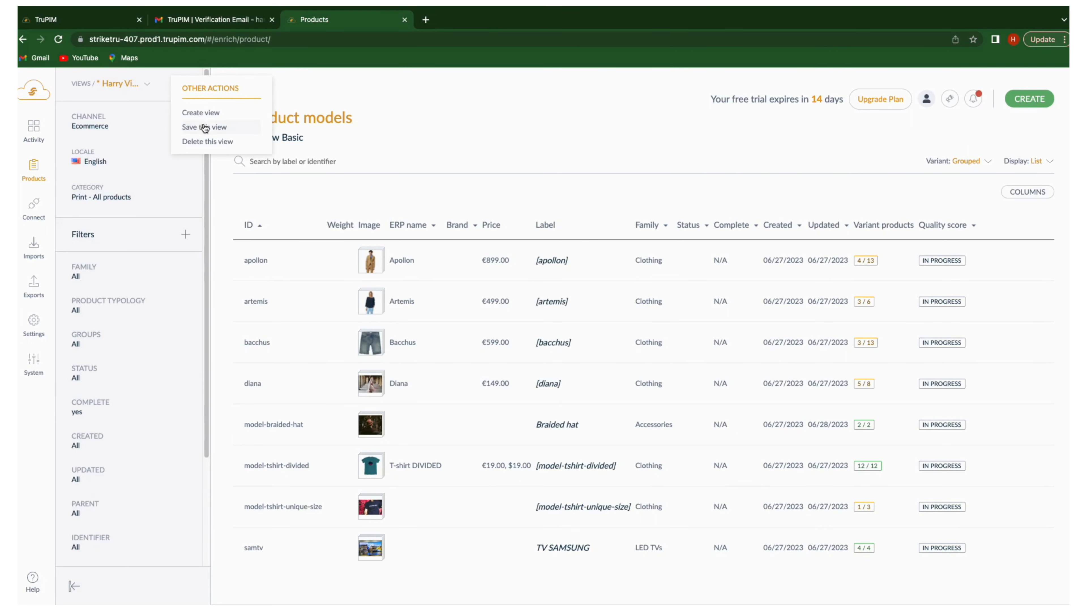
{"action": "left_click", "coordinate": [204, 116]}
{"action": "left_click", "coordinate": [447, 339]}
{"action": "type", "text": "H"}
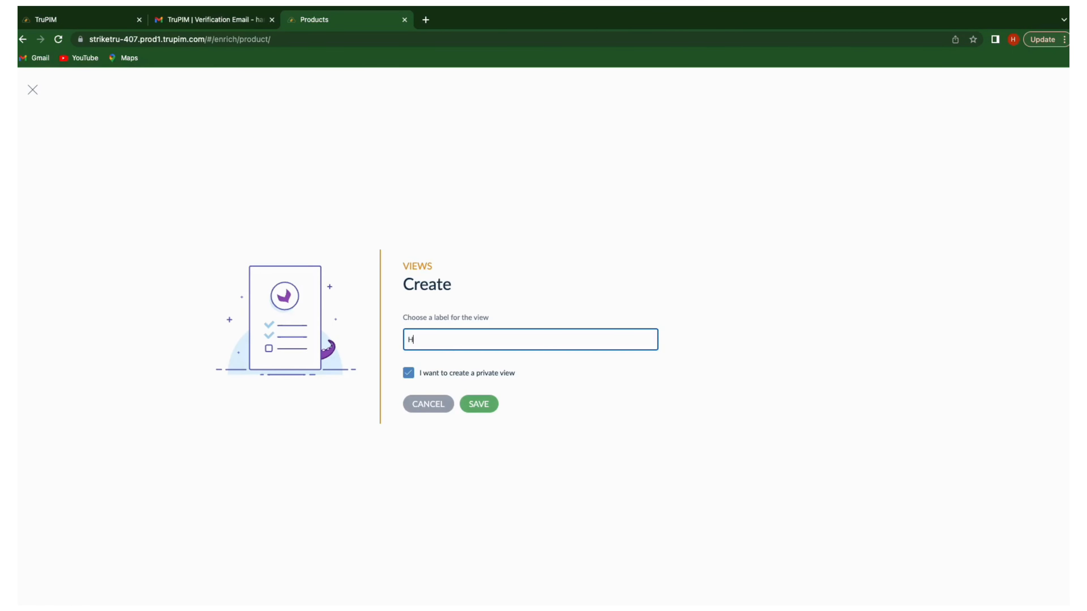
{"action": "type", "text": "arry View Completed Products"}
{"action": "left_click", "coordinate": [476, 404]}
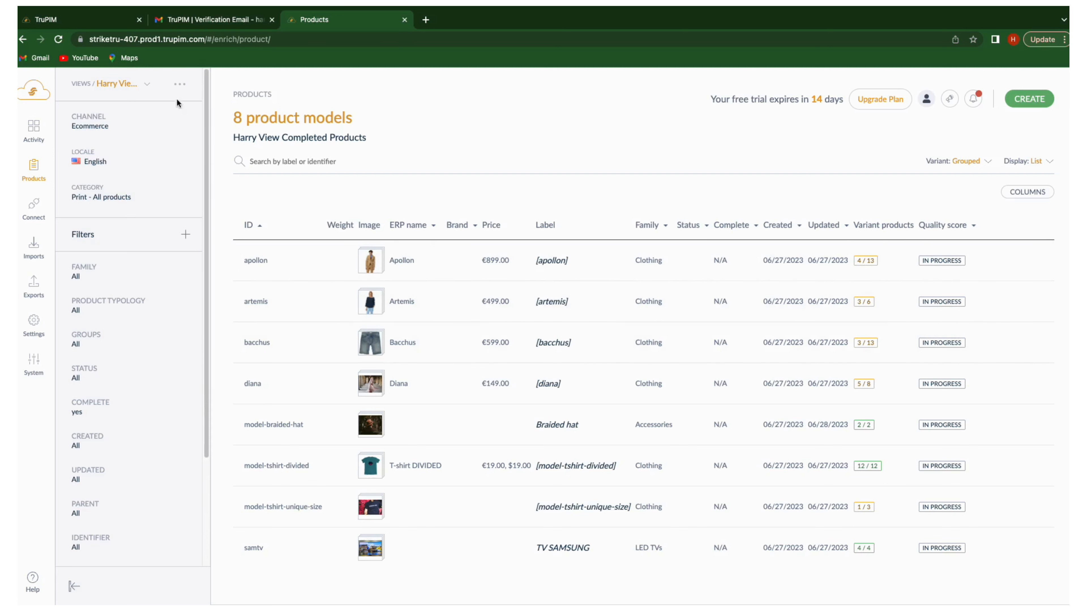
Switch the product grid back to the saved "View Basic" view and search the products for "converse"
{"action": "left_click", "coordinate": [150, 85]}
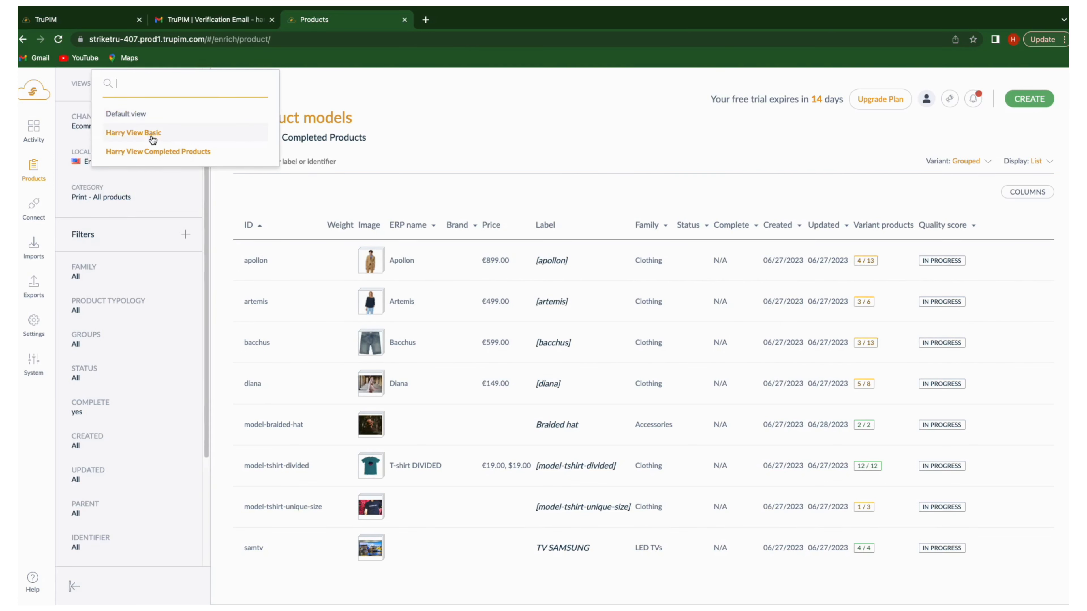
{"action": "left_click", "coordinate": [152, 133]}
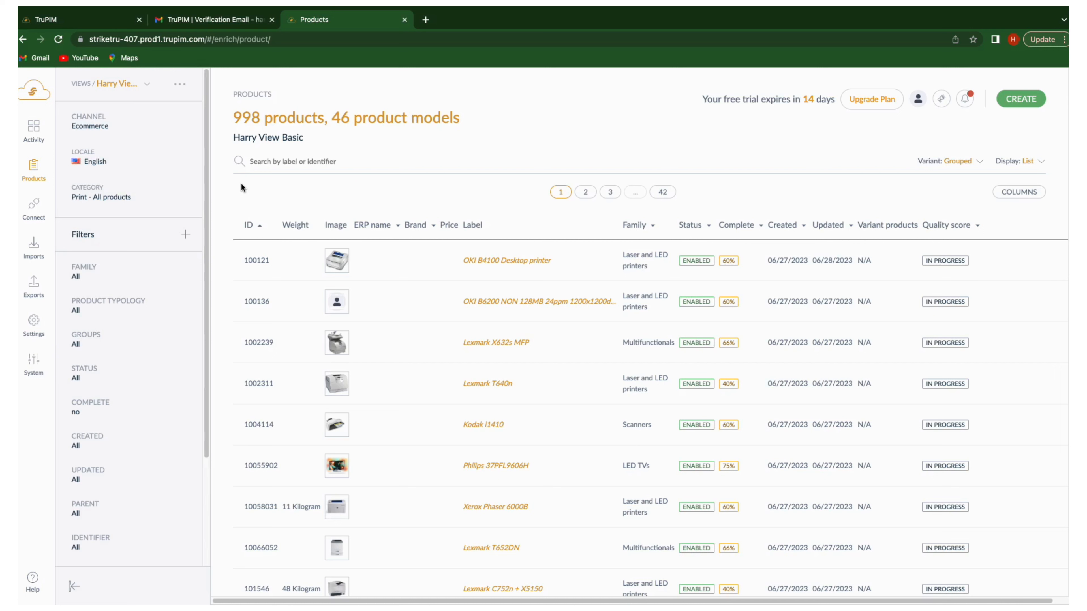
{"action": "left_click", "coordinate": [258, 162]}
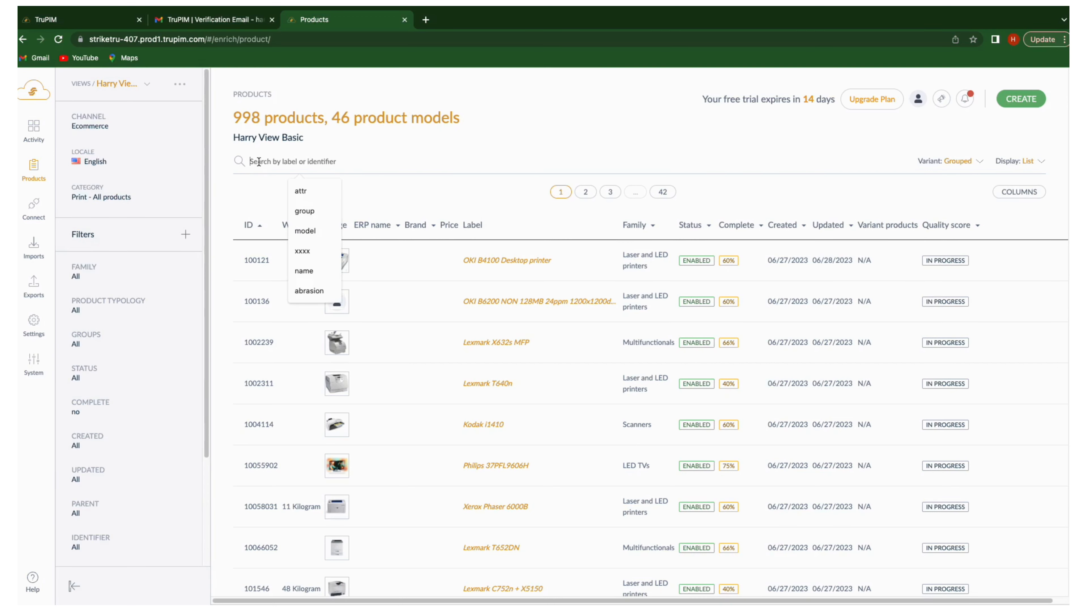
{"action": "type", "text": "converse"}
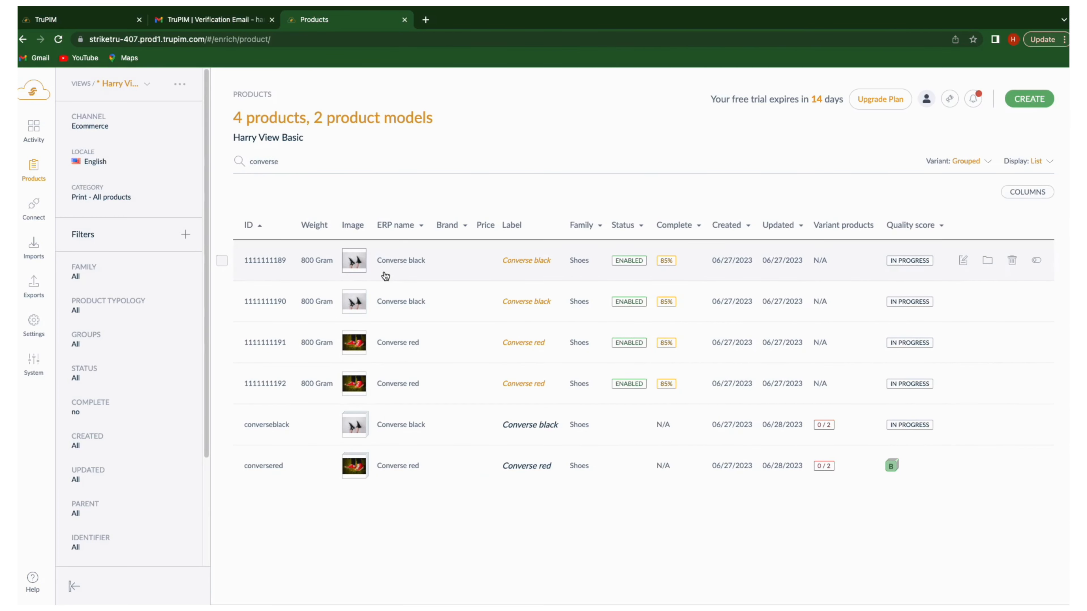
Open a Converse red variant, go to its common attributes, and review the Marketing, ERP and Product attribute groups
{"action": "left_click", "coordinate": [395, 341]}
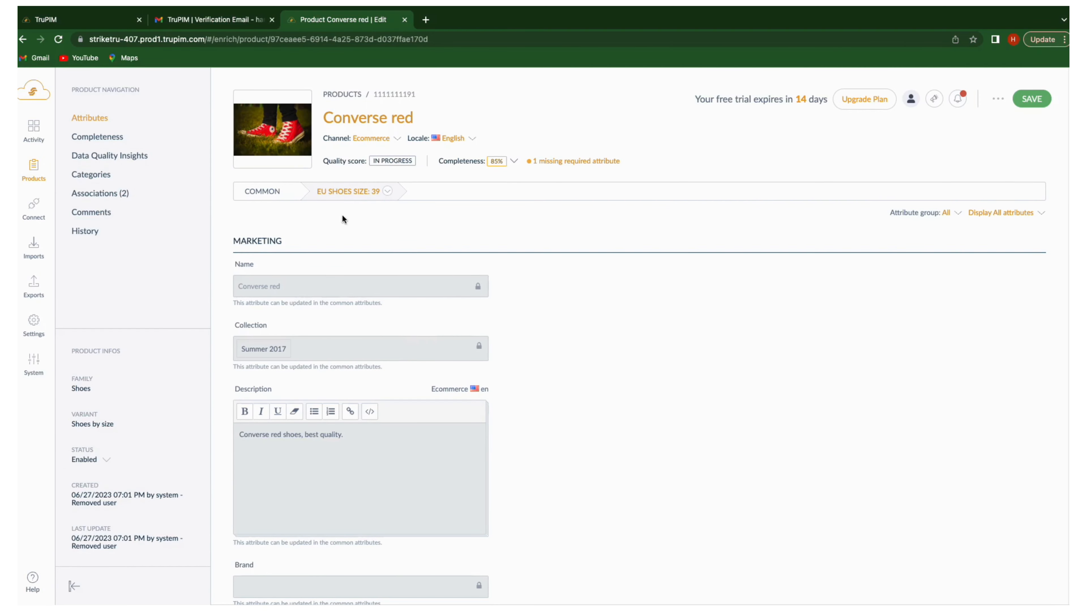
{"action": "left_click", "coordinate": [273, 191]}
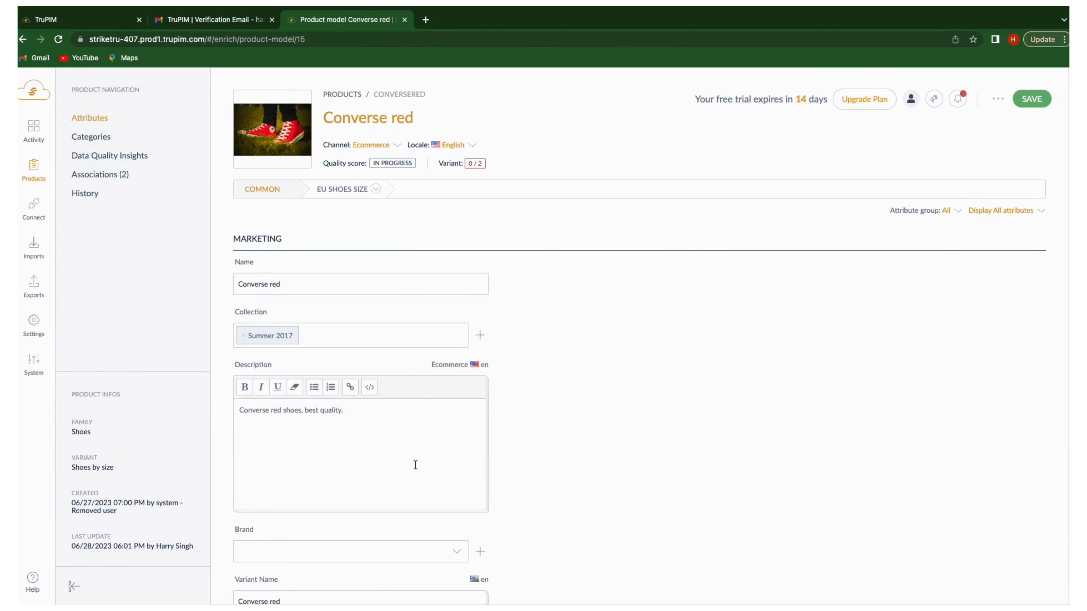
{"action": "double_click", "coordinate": [256, 239]}
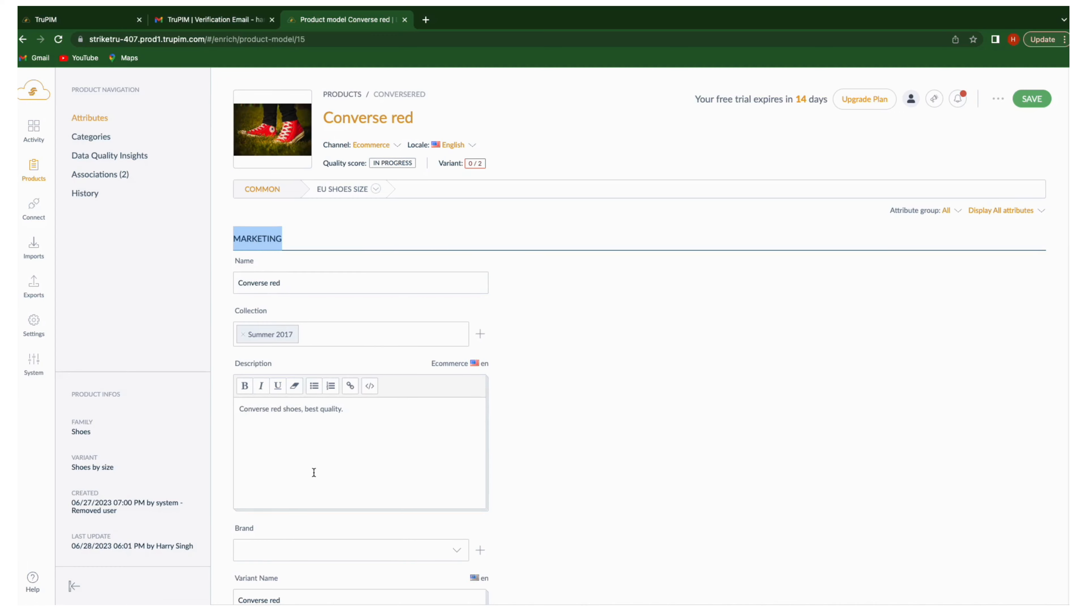
{"action": "scroll", "coordinate": [312, 471], "scroll_direction": "down", "scroll_amount": 3}
{"action": "double_click", "coordinate": [241, 527]}
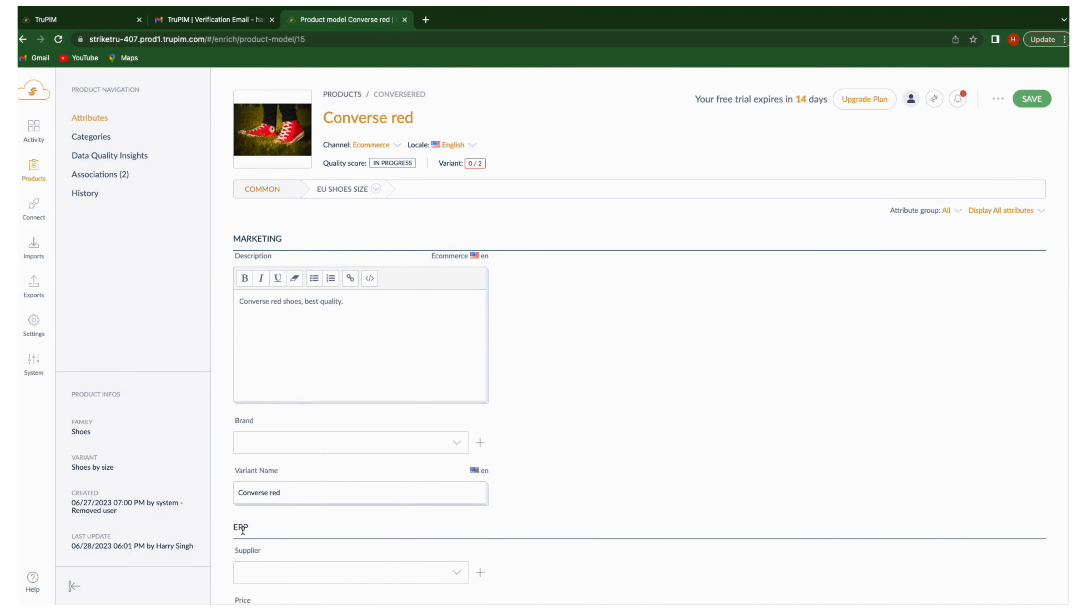
{"action": "scroll", "coordinate": [643, 456], "scroll_direction": "down", "scroll_amount": 2}
{"action": "scroll", "coordinate": [643, 454], "scroll_direction": "down", "scroll_amount": 2}
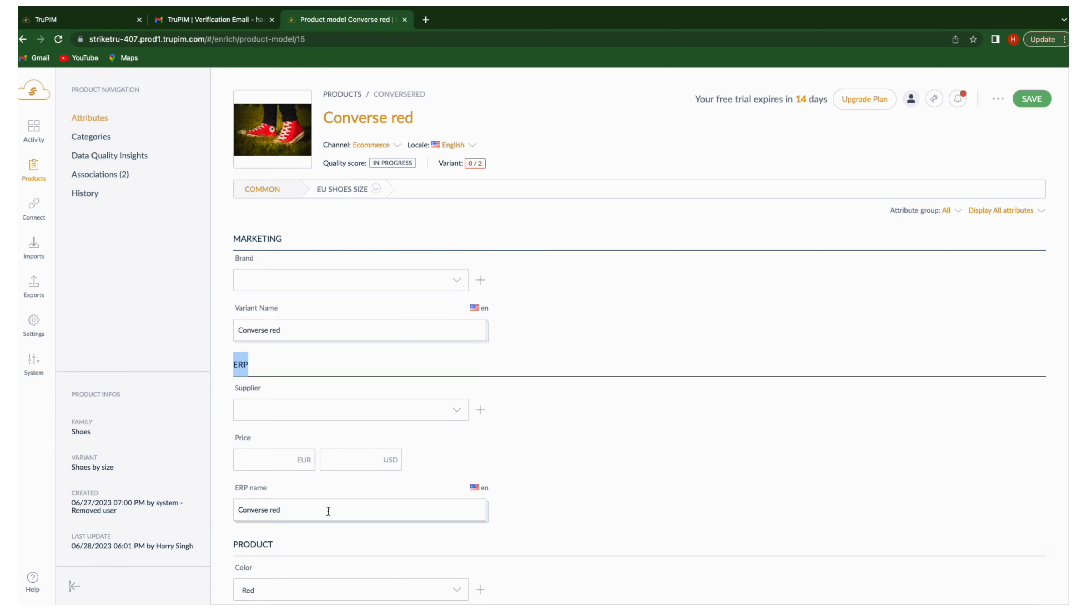
{"action": "double_click", "coordinate": [259, 543]}
{"action": "scroll", "coordinate": [346, 518], "scroll_direction": "down", "scroll_amount": 1}
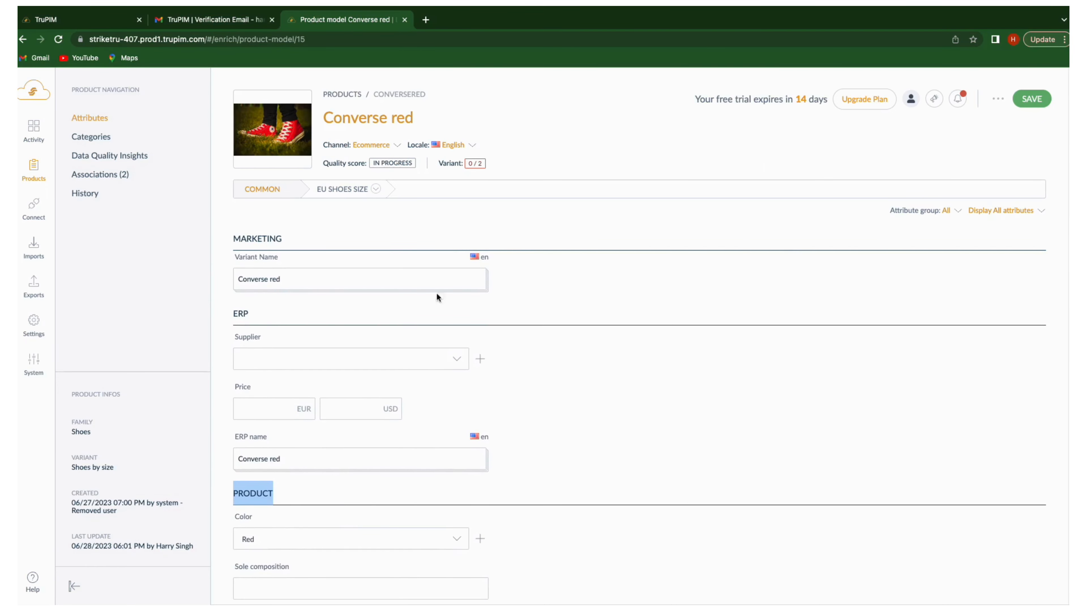
Limit the Converse red model's attributes to the Ecommerce attribute group
{"action": "left_click", "coordinate": [957, 210]}
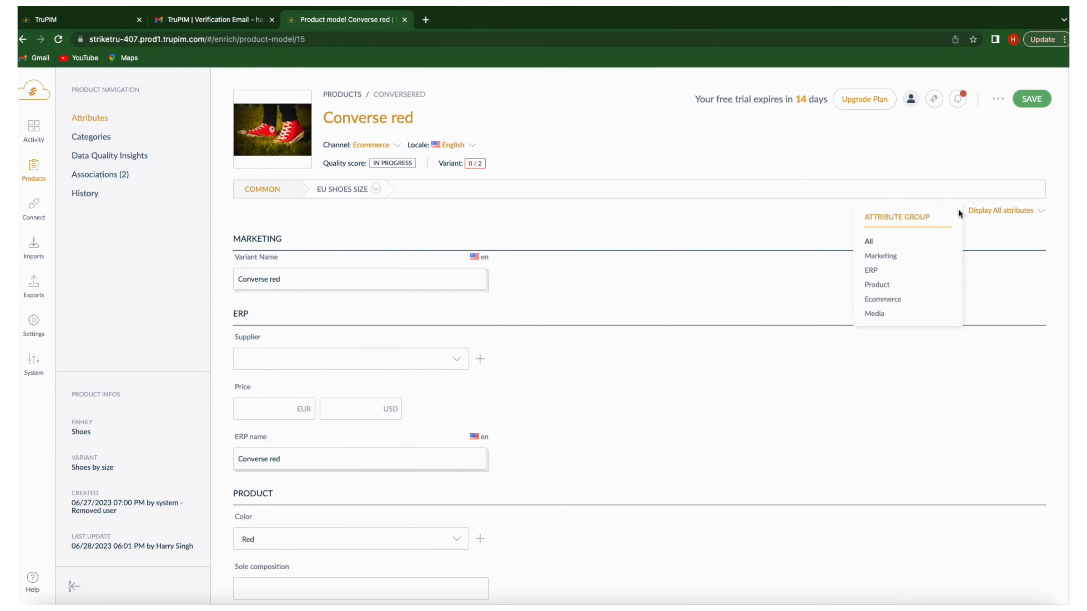
{"action": "left_click", "coordinate": [886, 299]}
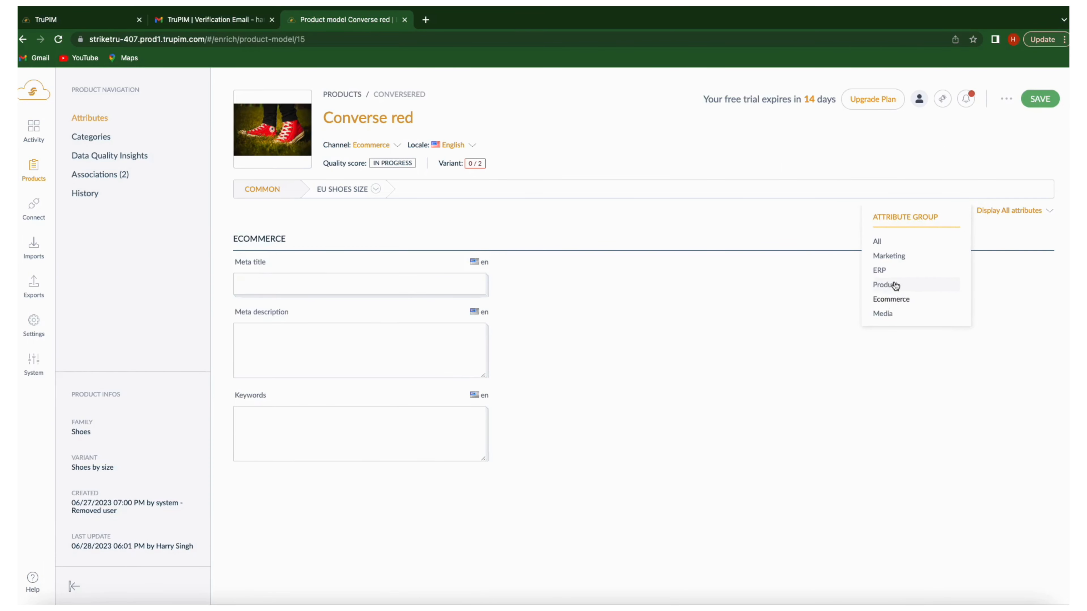
{"action": "left_click", "coordinate": [639, 302]}
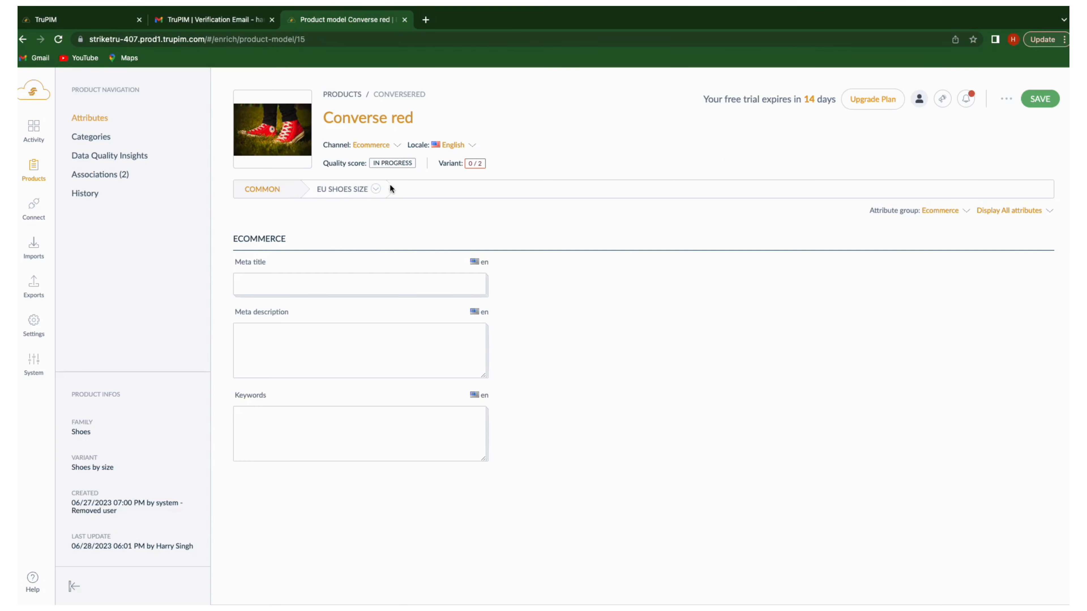
Open the EU shoes size 40 variant, view only its level specific attributes, and restore the display of all attributes
{"action": "left_click", "coordinate": [379, 188]}
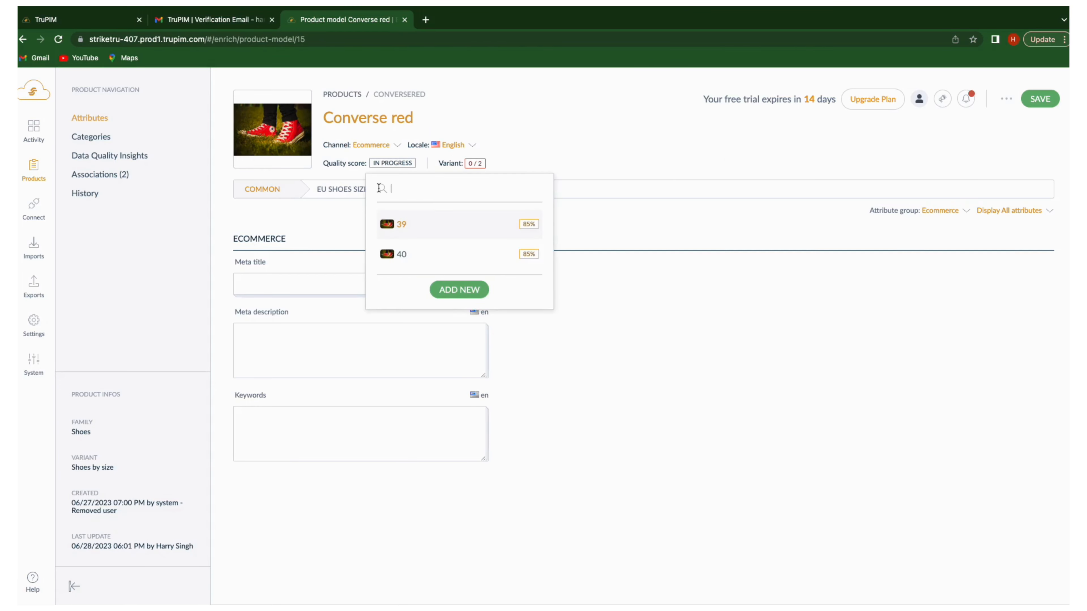
{"action": "left_click", "coordinate": [394, 254]}
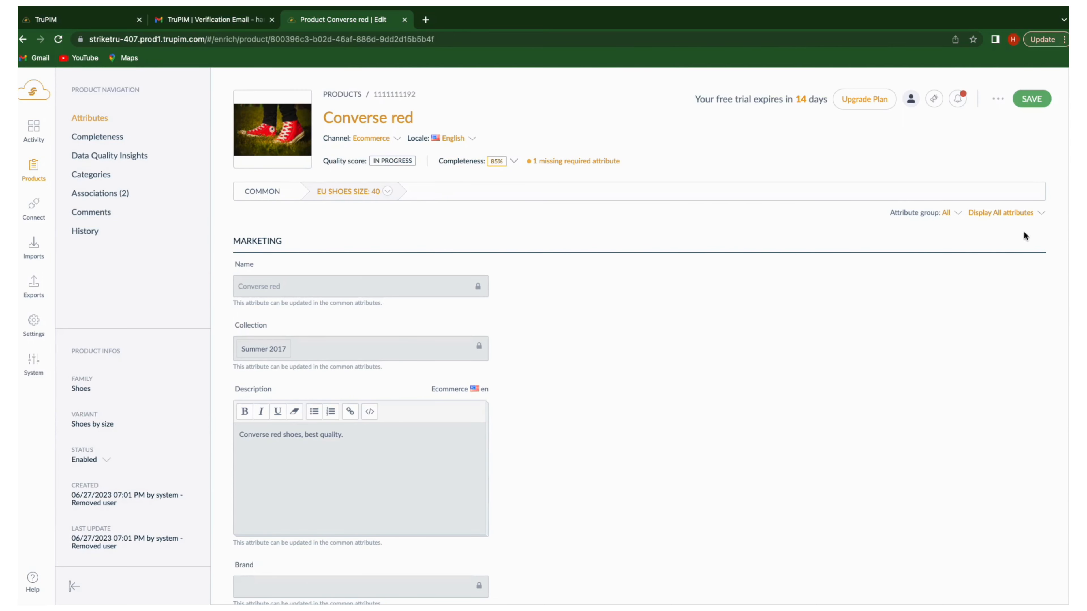
{"action": "left_click", "coordinate": [1040, 220]}
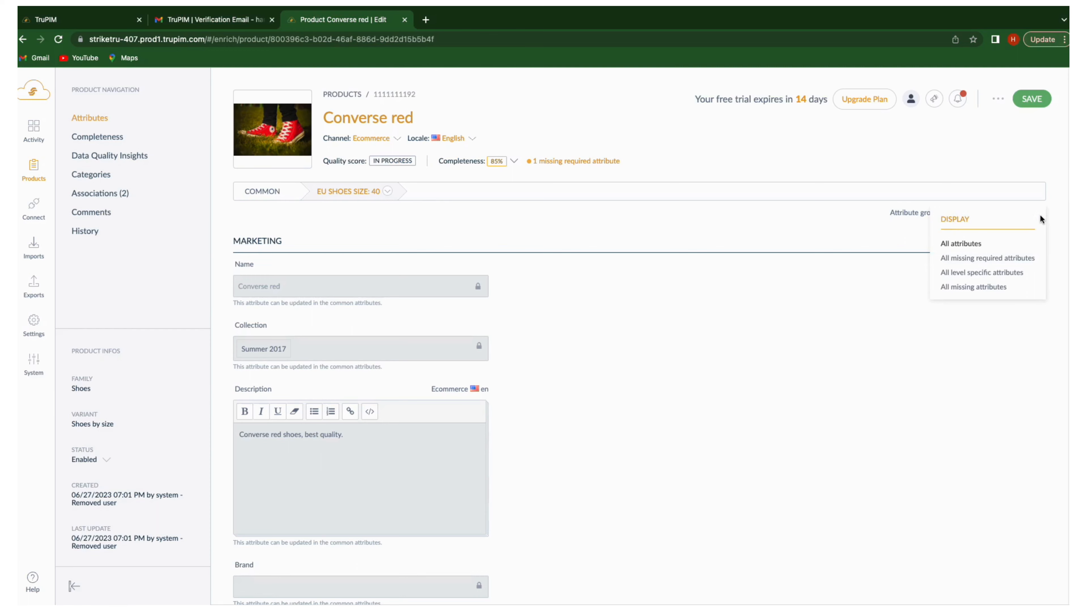
{"action": "left_click", "coordinate": [984, 274]}
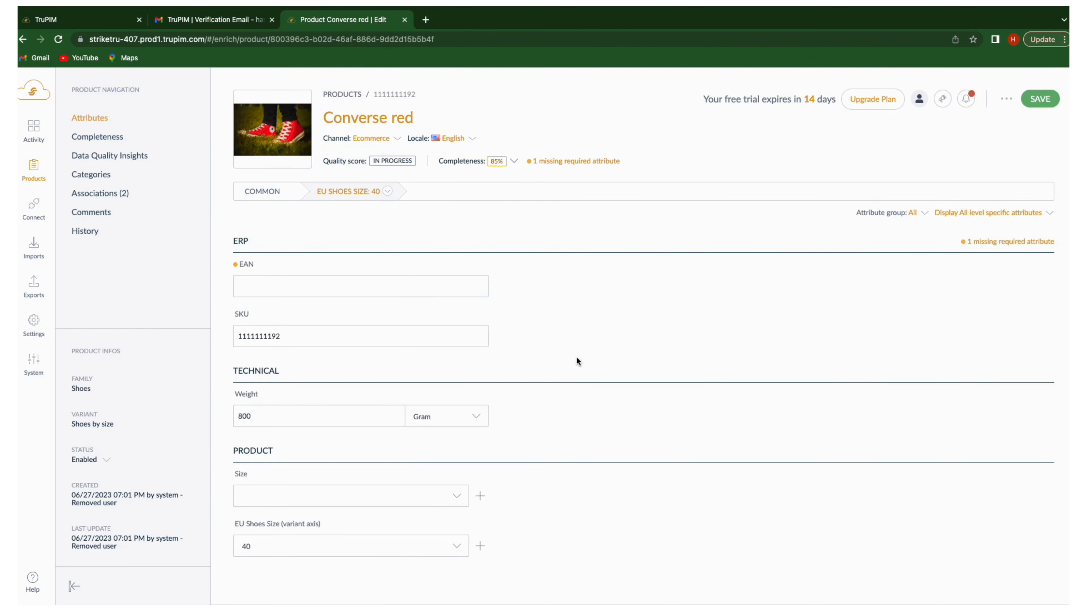
{"action": "left_click", "coordinate": [1040, 217]}
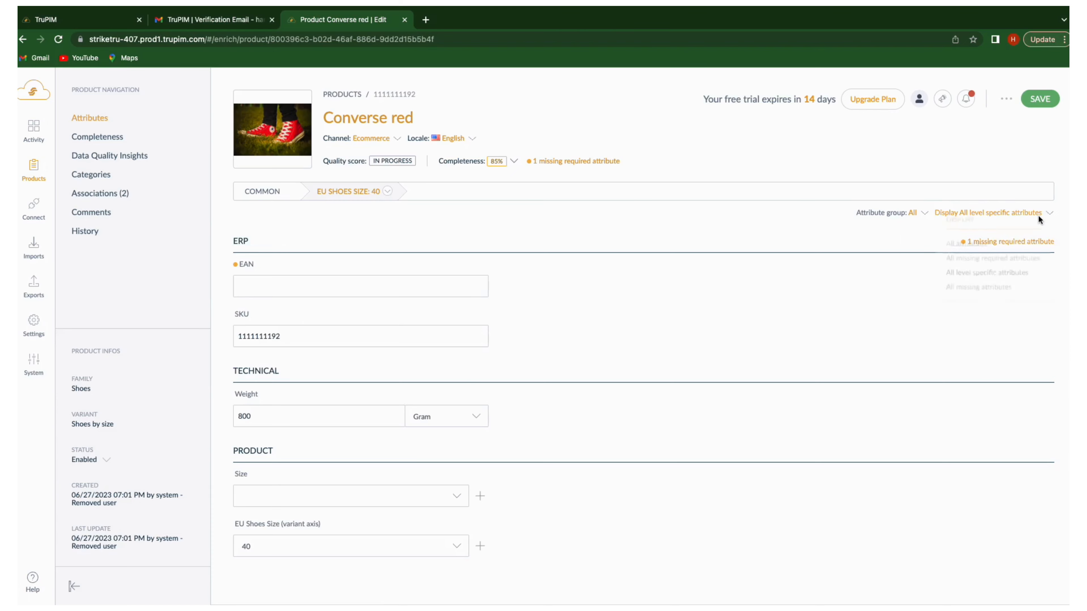
{"action": "left_click", "coordinate": [965, 243]}
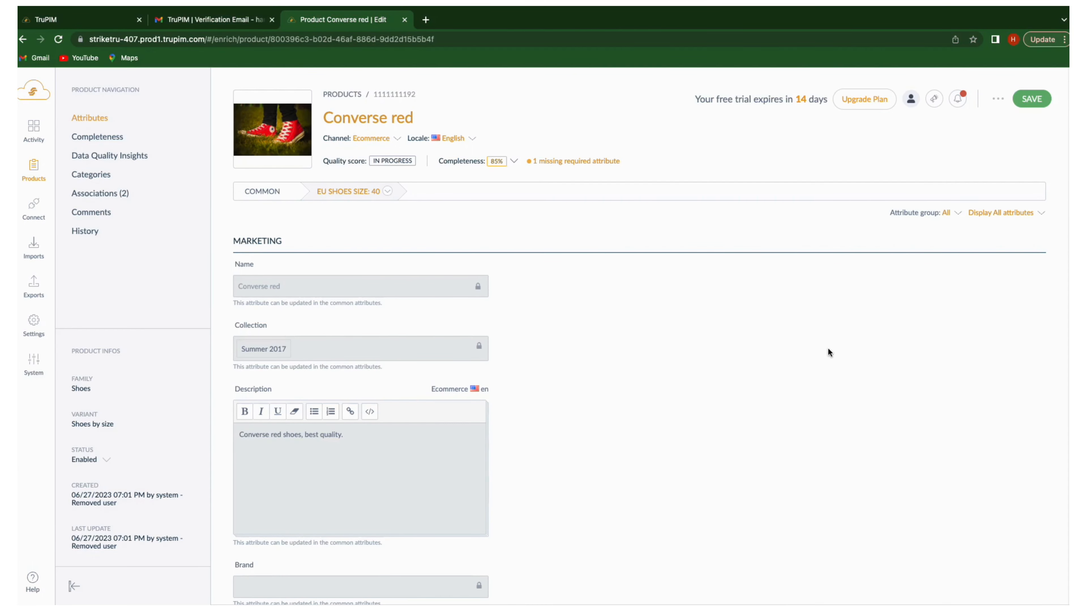
Generate a PDF of the Converse red size 40 variant, view the downloaded file, and return to the product page
{"action": "left_click", "coordinate": [997, 99]}
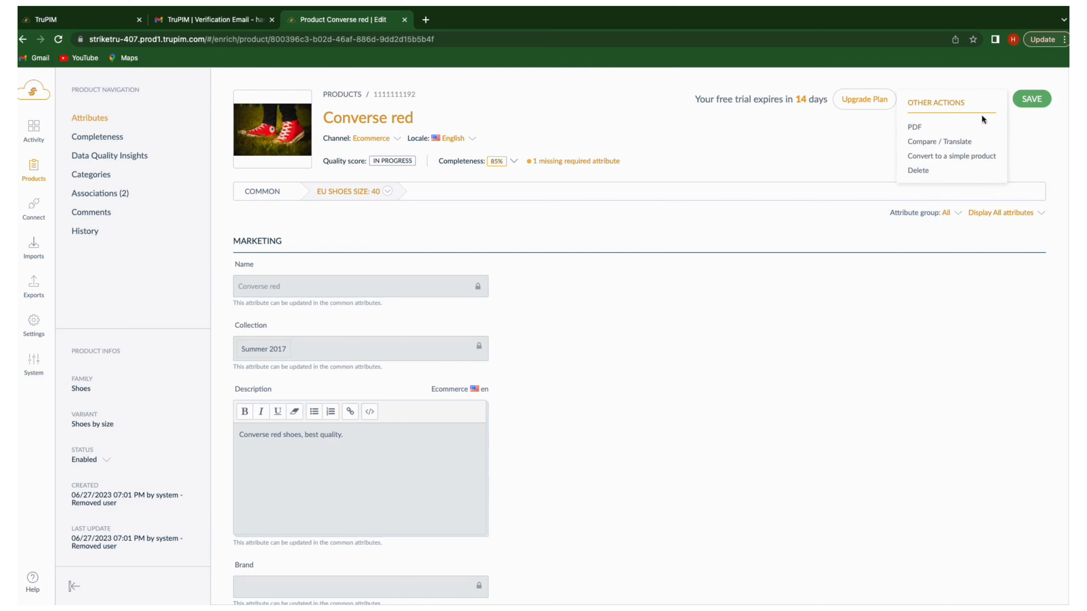
{"action": "left_click", "coordinate": [921, 129]}
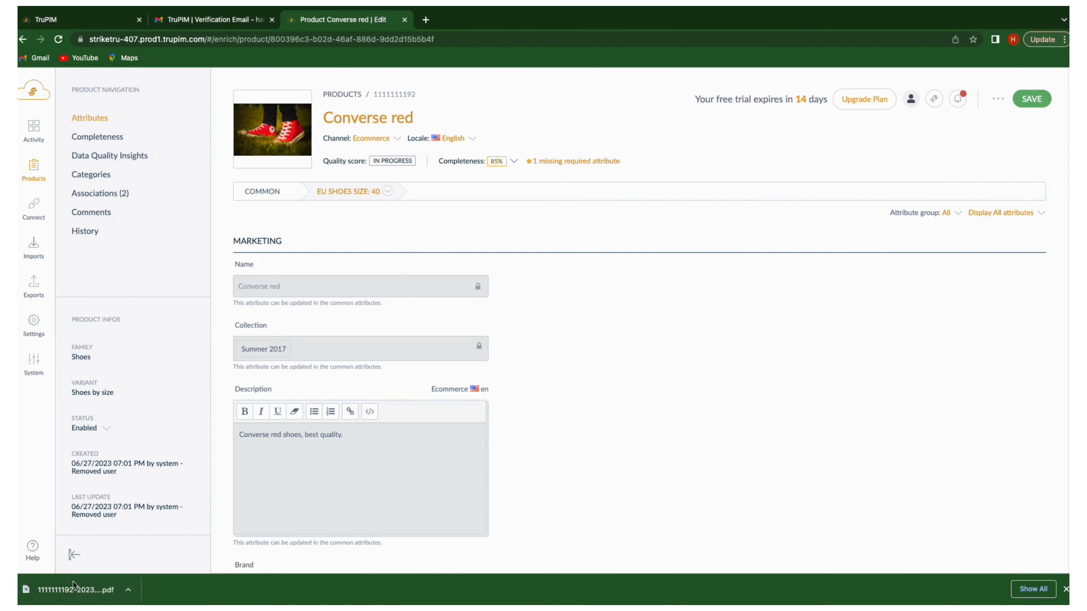
{"action": "left_click", "coordinate": [73, 590]}
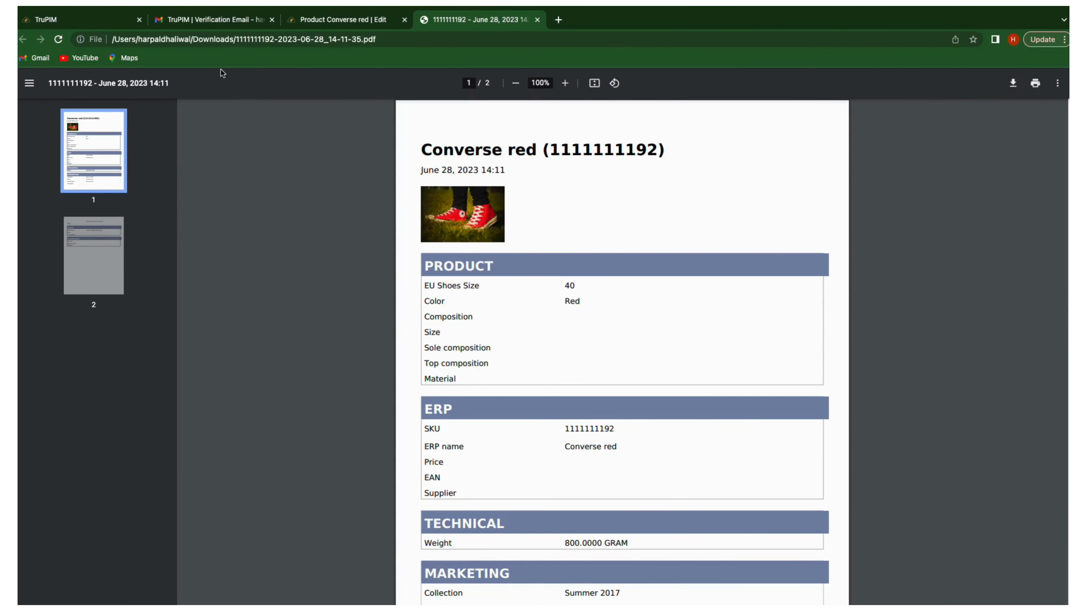
{"action": "left_click", "coordinate": [79, 22]}
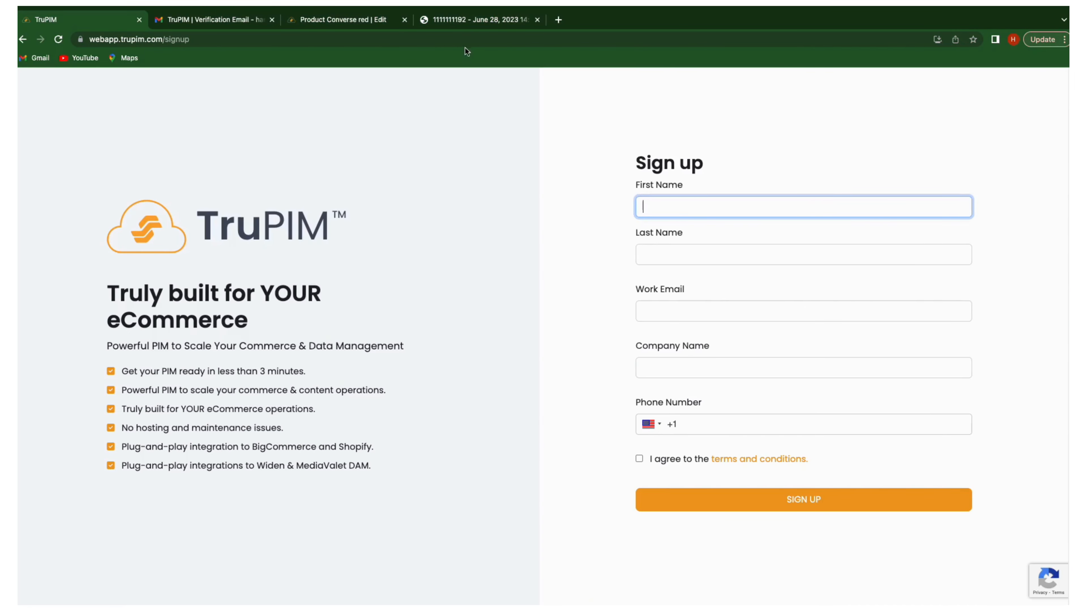
{"action": "left_click", "coordinate": [341, 19]}
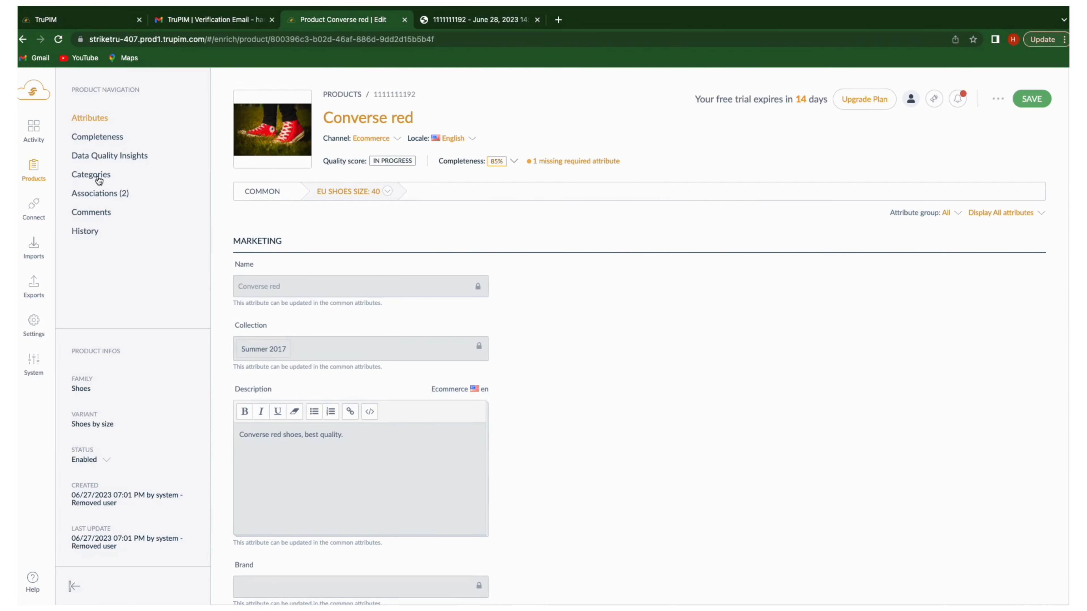
Examine the variant's categories in the Master catalog and return to its attributes
{"action": "left_click", "coordinate": [97, 176]}
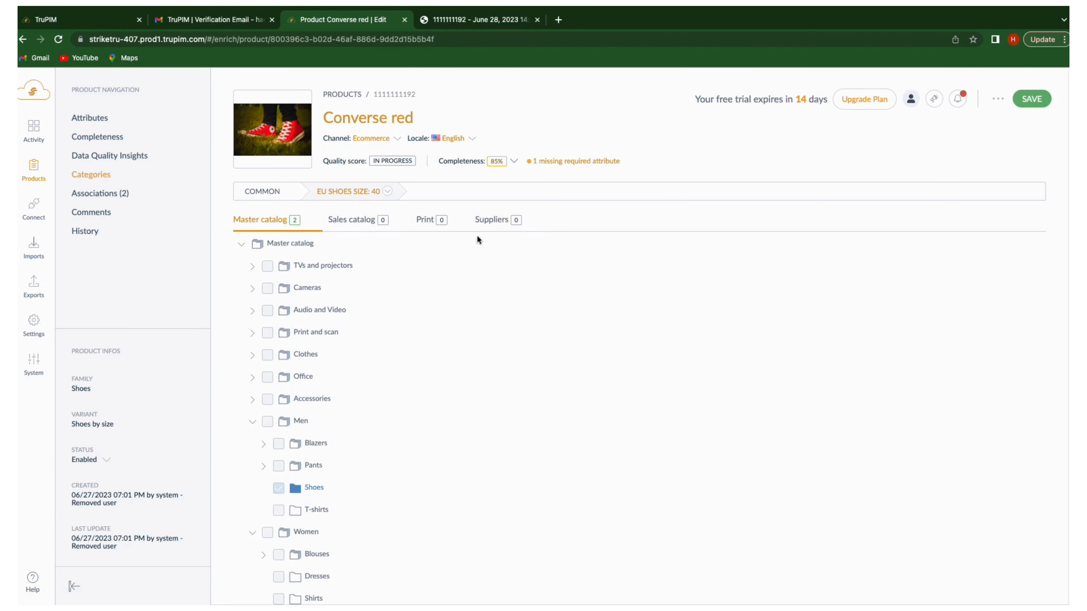
{"action": "left_click", "coordinate": [92, 120]}
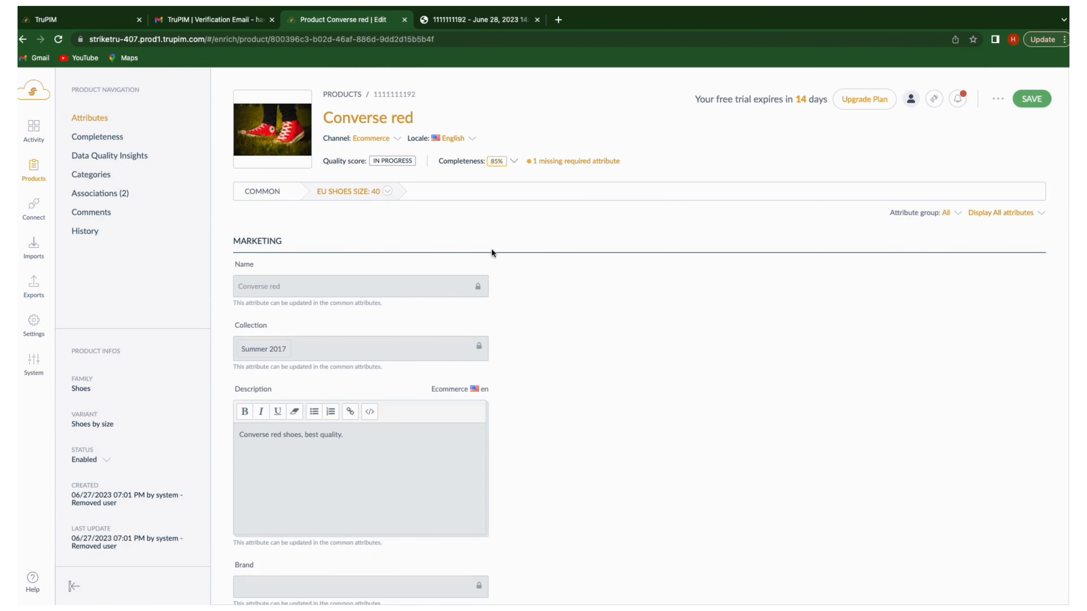
Show the variant's missing required attribute, set its EAN to 1233456, and save the product
{"action": "left_click", "coordinate": [560, 163]}
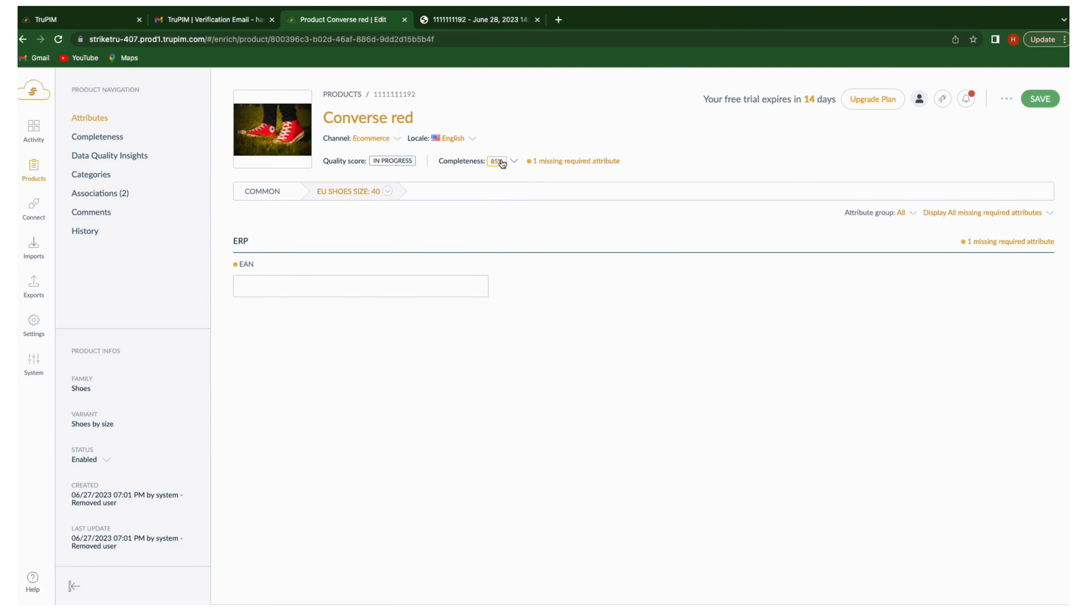
{"action": "left_click", "coordinate": [254, 283]}
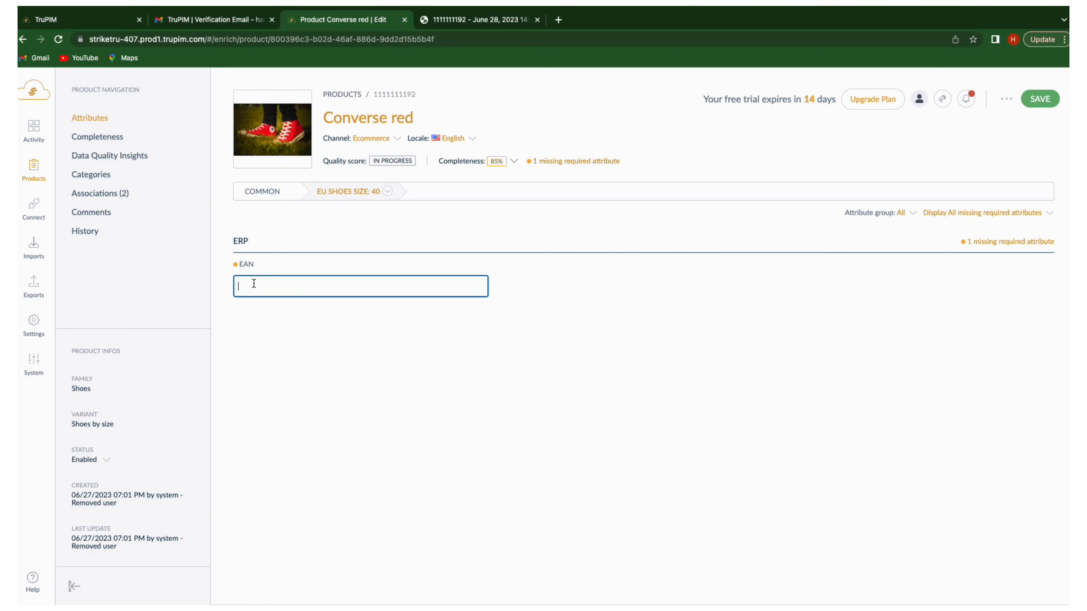
{"action": "type", "text": "1233456"}
{"action": "left_click", "coordinate": [1032, 102]}
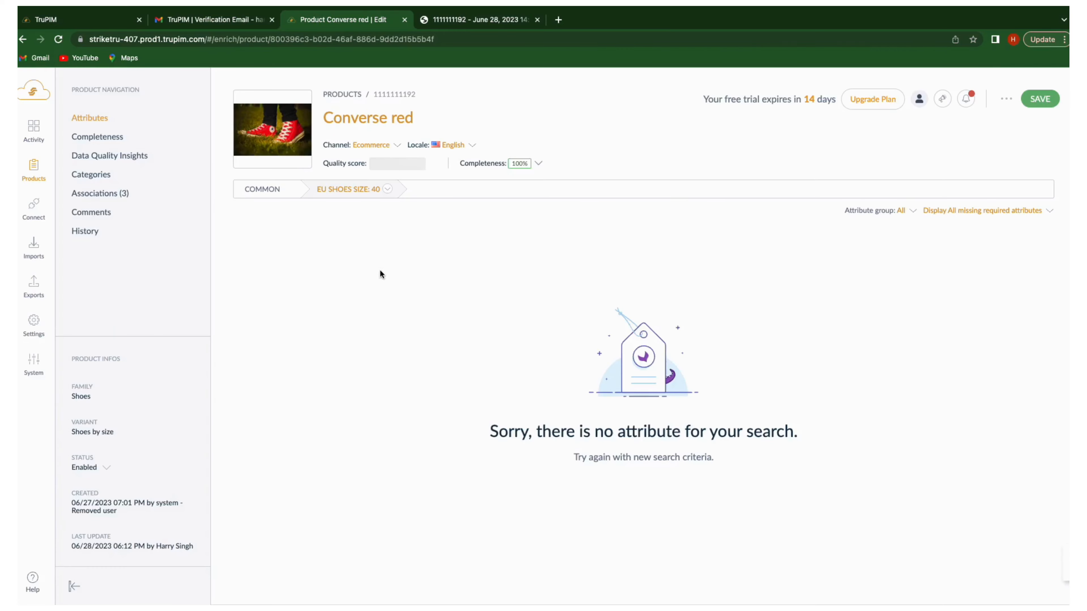
Display all attributes of the variant again and look through the channel, locale, display and attribute group options
{"action": "left_click", "coordinate": [975, 210]}
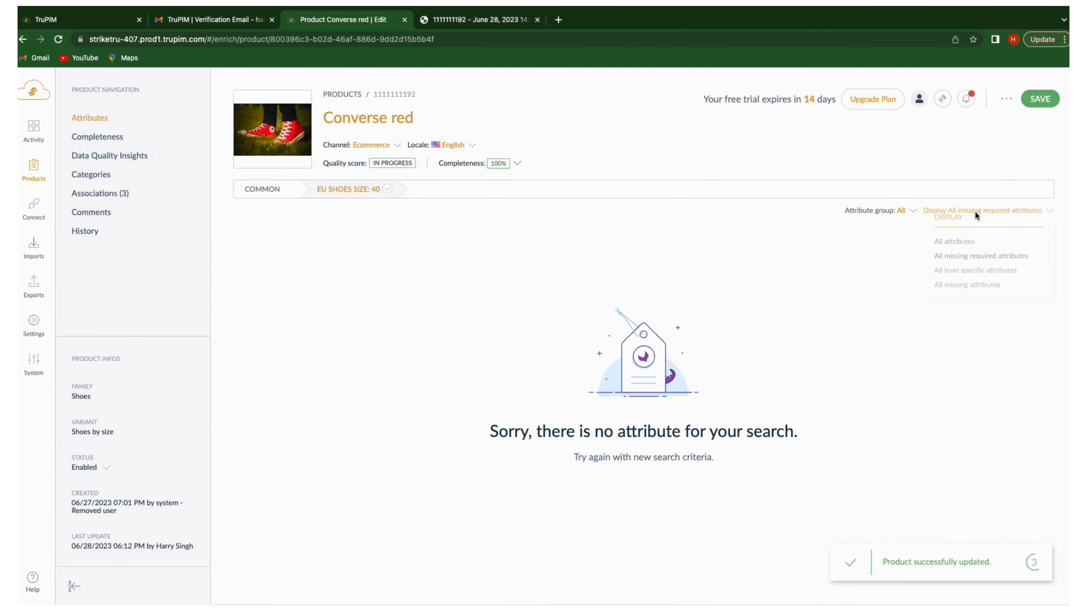
{"action": "left_click", "coordinate": [945, 240]}
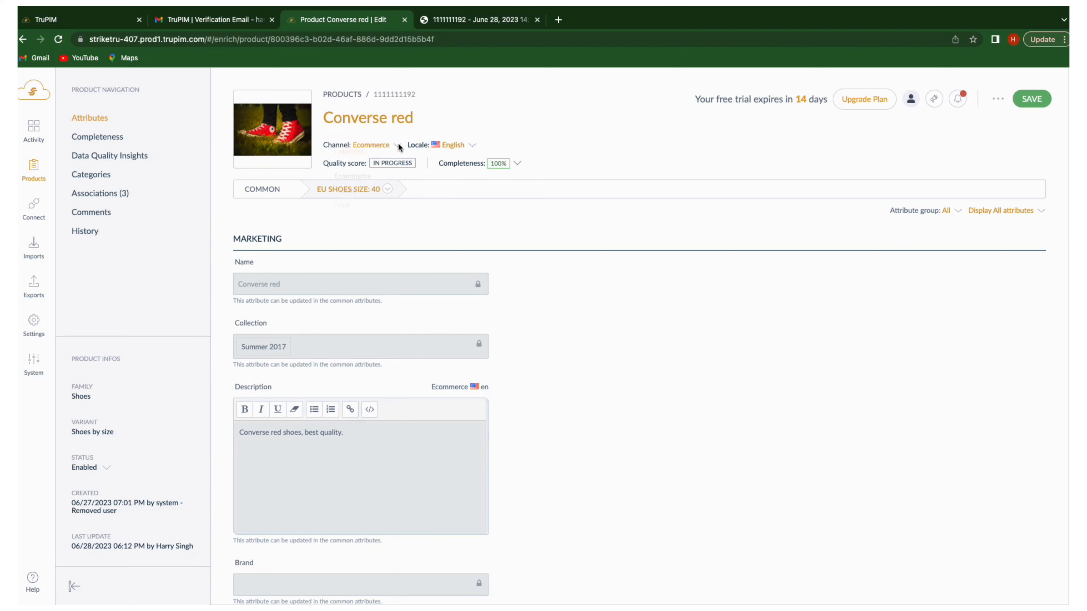
{"action": "left_click", "coordinate": [351, 148]}
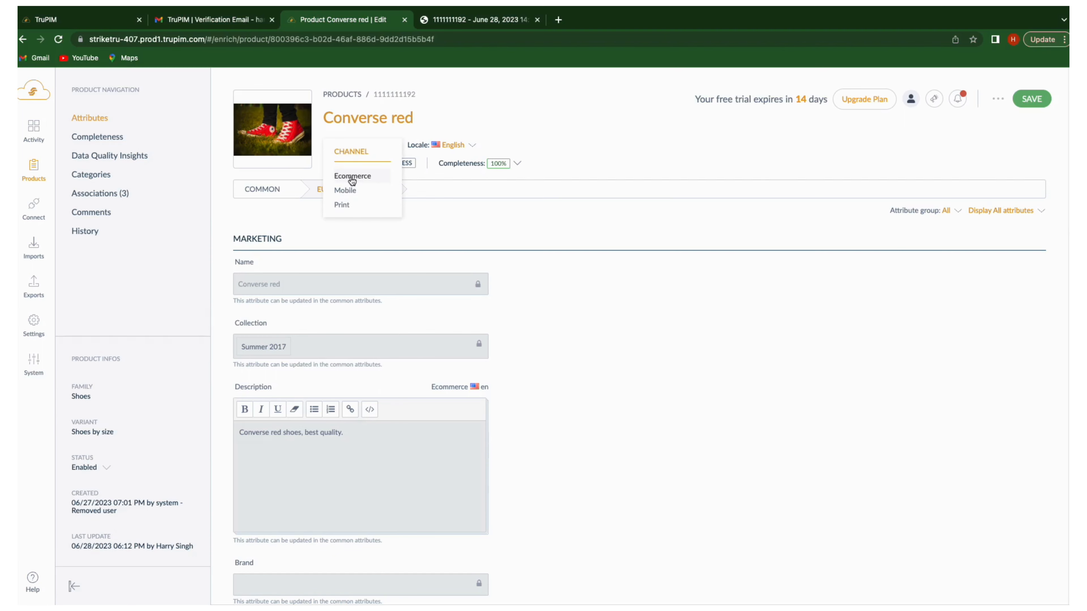
{"action": "left_click", "coordinate": [503, 145]}
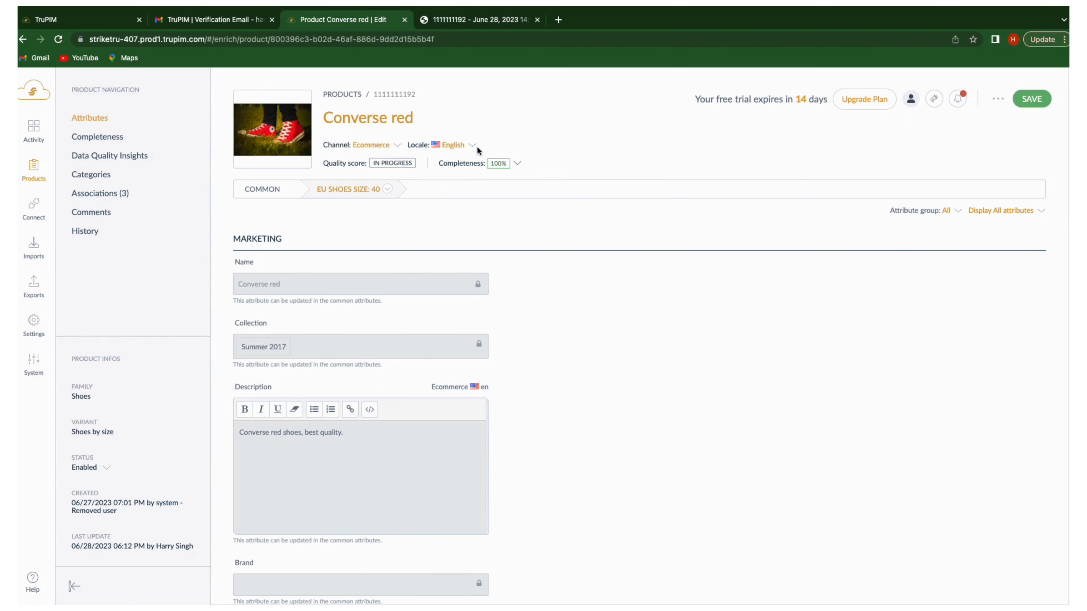
{"action": "left_click", "coordinate": [474, 146]}
{"action": "left_click", "coordinate": [599, 231]}
{"action": "left_click", "coordinate": [1037, 212]}
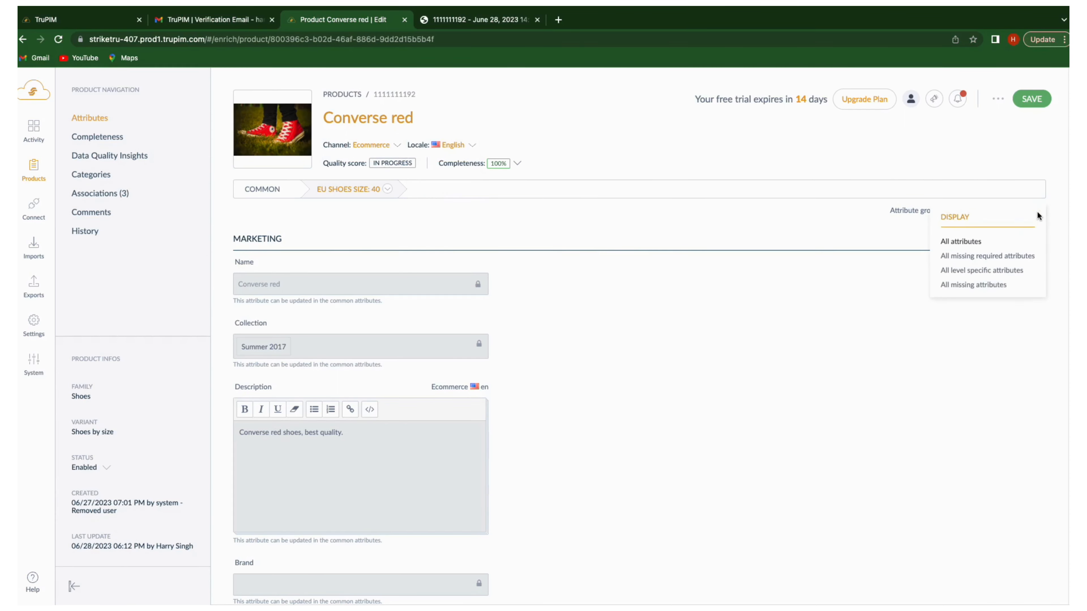
{"action": "left_click", "coordinate": [903, 240]}
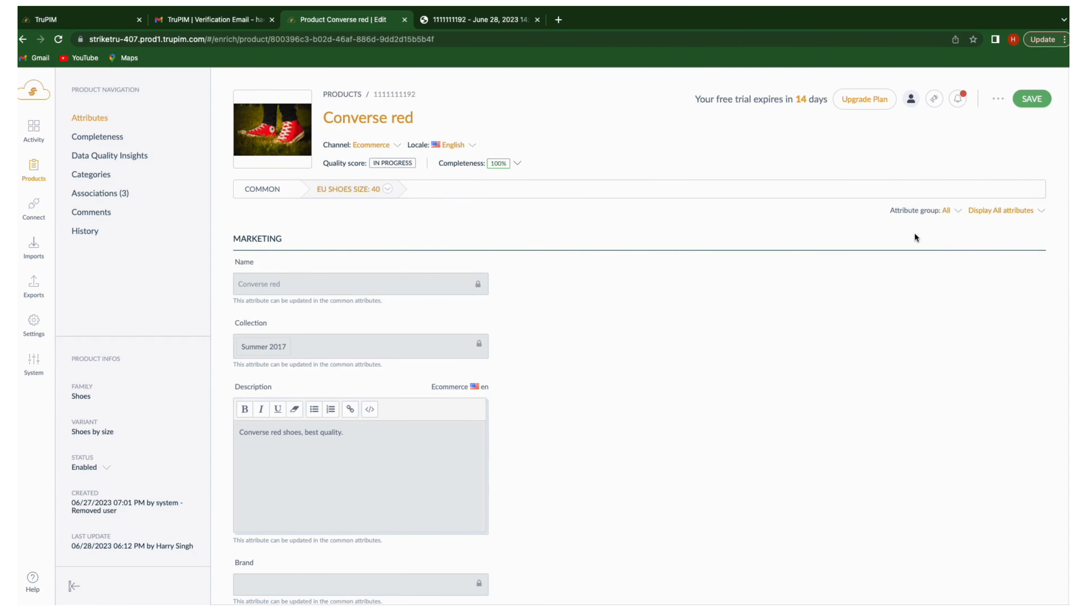
{"action": "left_click", "coordinate": [1035, 210]}
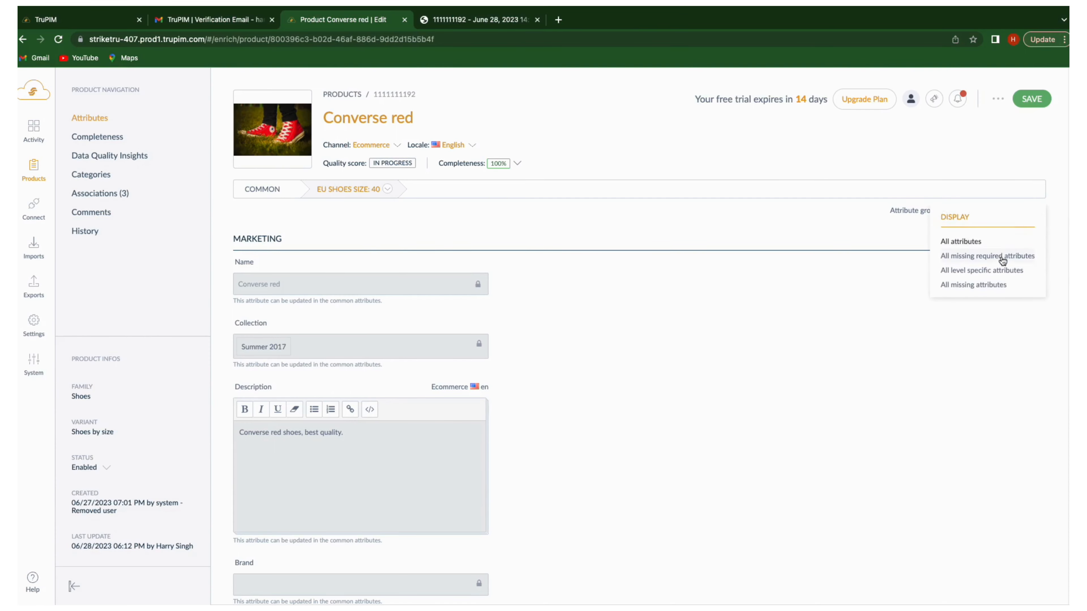
{"action": "left_click", "coordinate": [920, 235]}
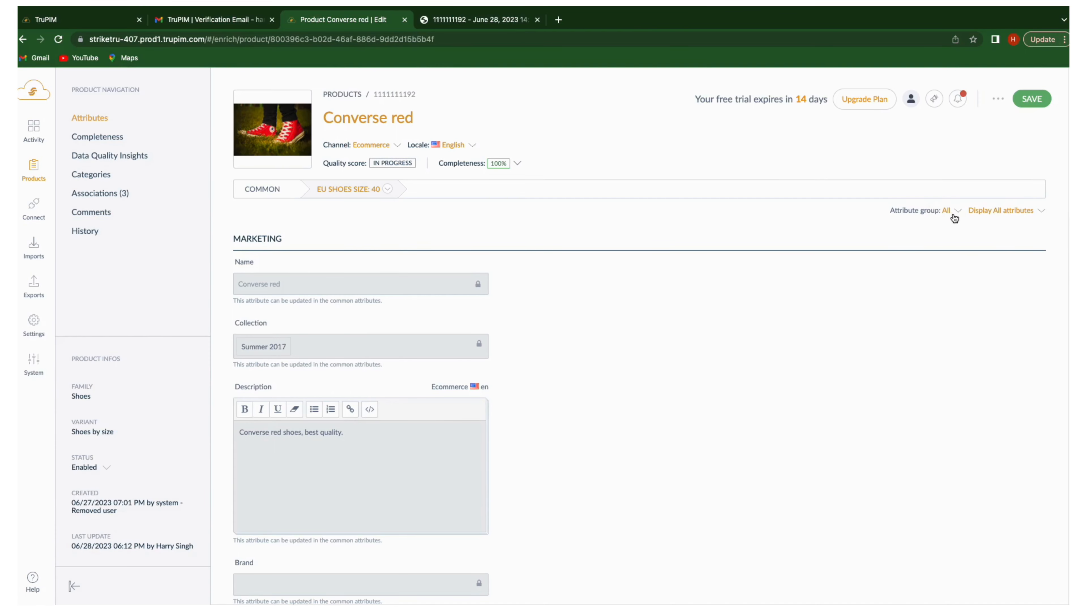
{"action": "left_click", "coordinate": [951, 218]}
{"action": "left_click", "coordinate": [569, 320]}
View the common level of Converse red, and examine the Shoes family's required attributes per channel in the settings
{"action": "left_click", "coordinate": [265, 187]}
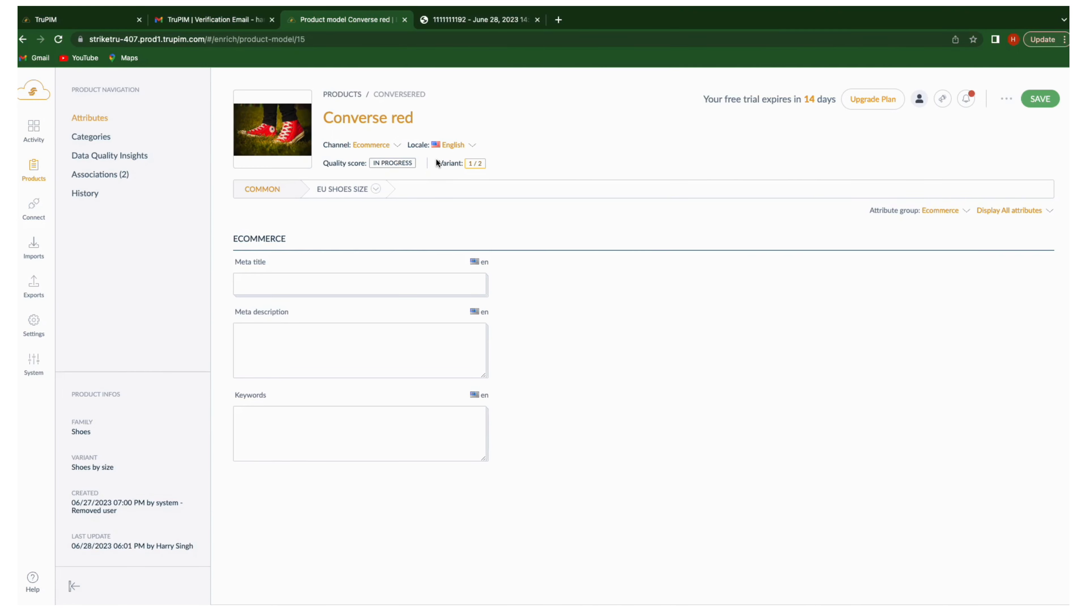
{"action": "left_click", "coordinate": [36, 330]}
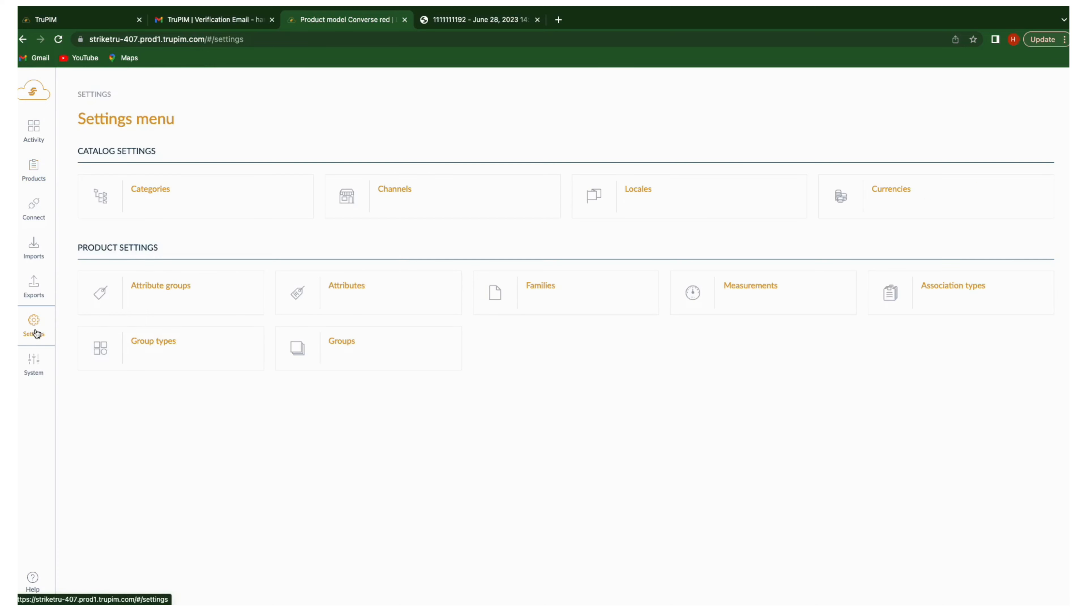
{"action": "left_click", "coordinate": [544, 294]}
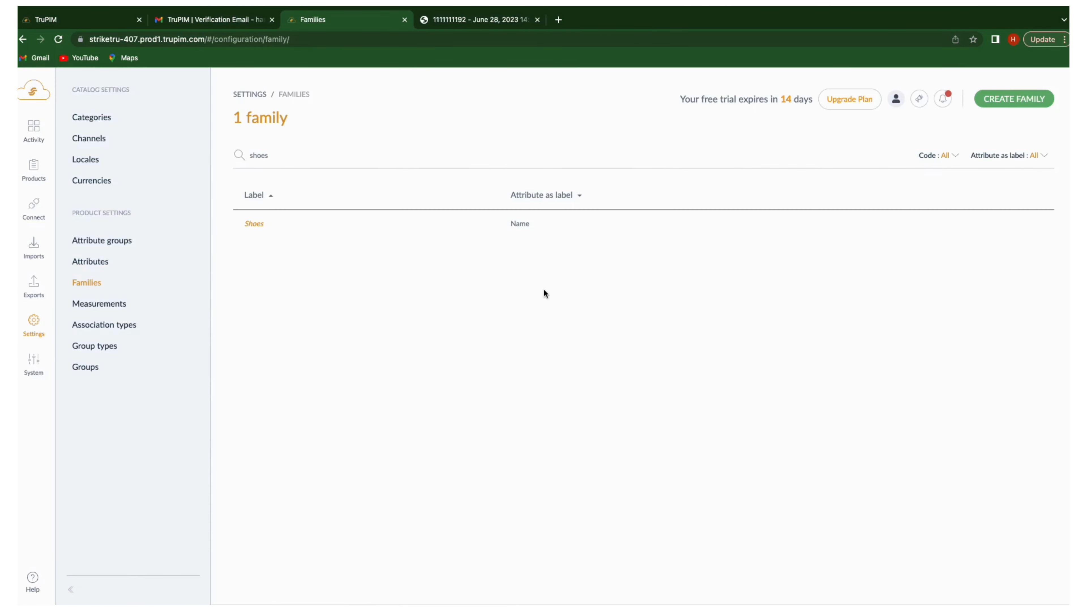
{"action": "left_click", "coordinate": [257, 224]}
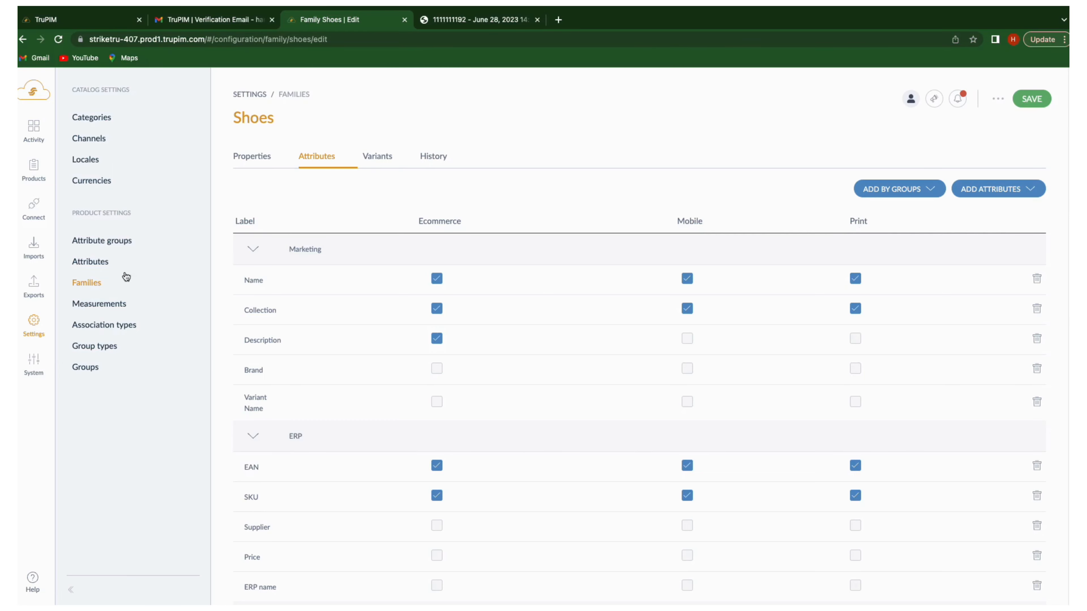
View the list of attributes and the types available for a new attribute, without creating one
{"action": "left_click", "coordinate": [85, 262]}
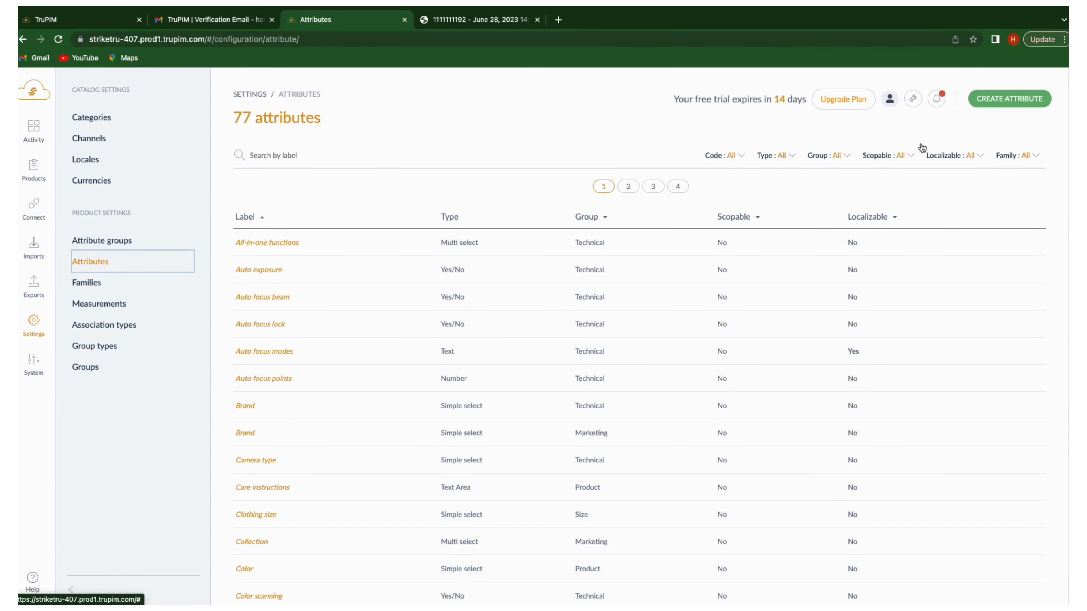
{"action": "left_click", "coordinate": [1010, 99]}
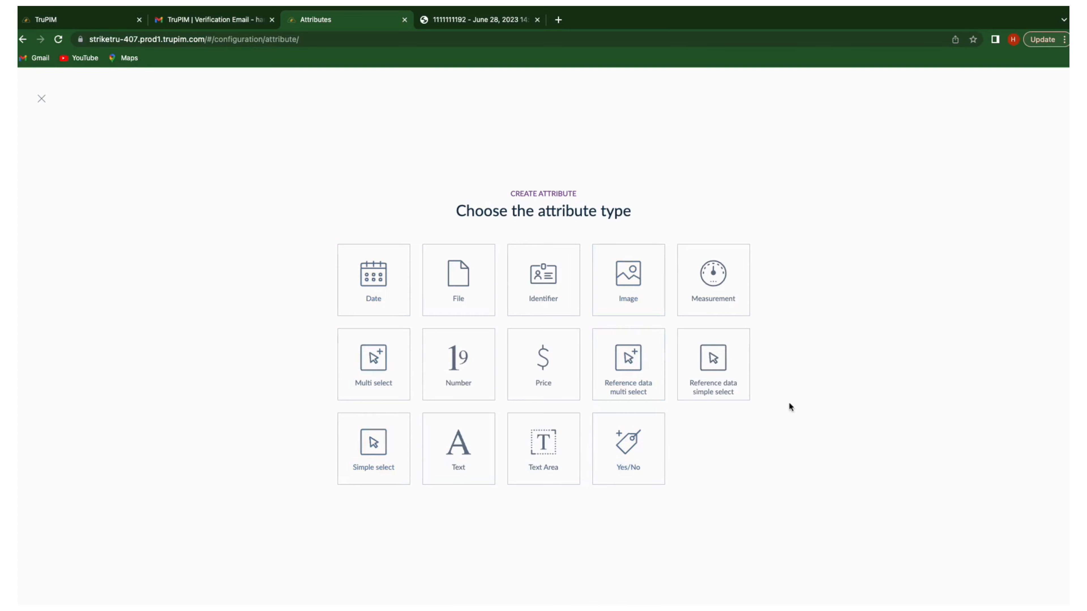
{"action": "left_click", "coordinate": [42, 99]}
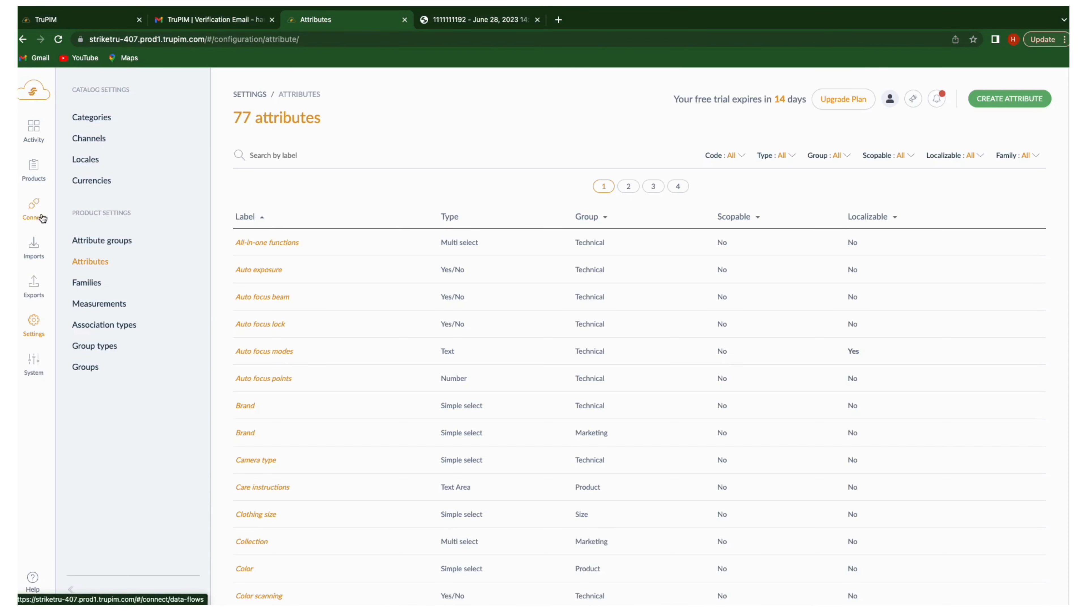
Open the export profiles and clear the "model" search to list every profile
{"action": "left_click", "coordinate": [33, 286]}
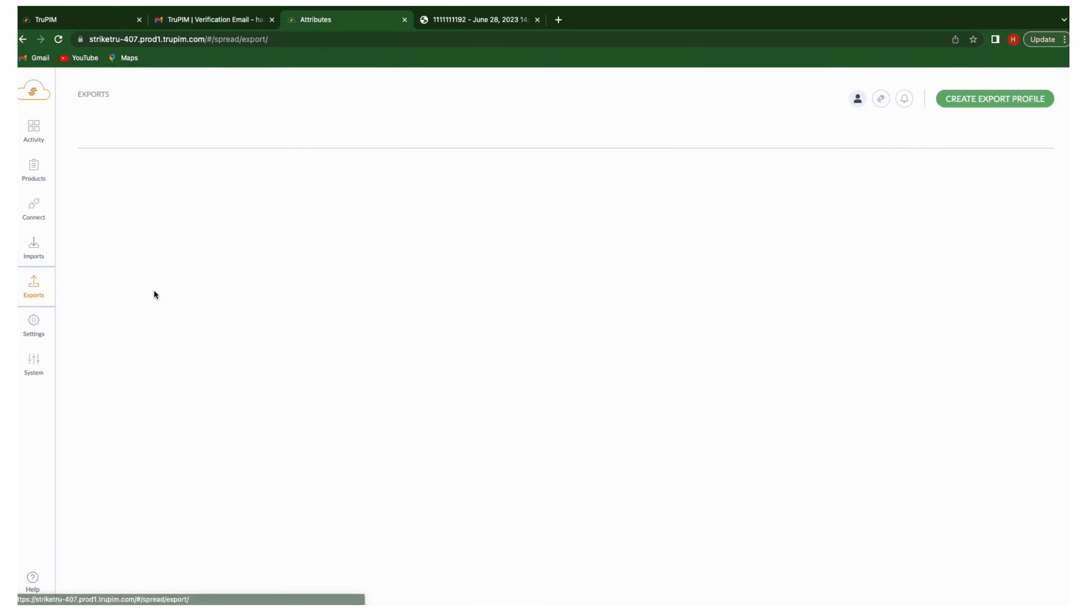
{"action": "left_click_drag", "start_coordinate": [121, 162], "coordinate": [58, 170]}
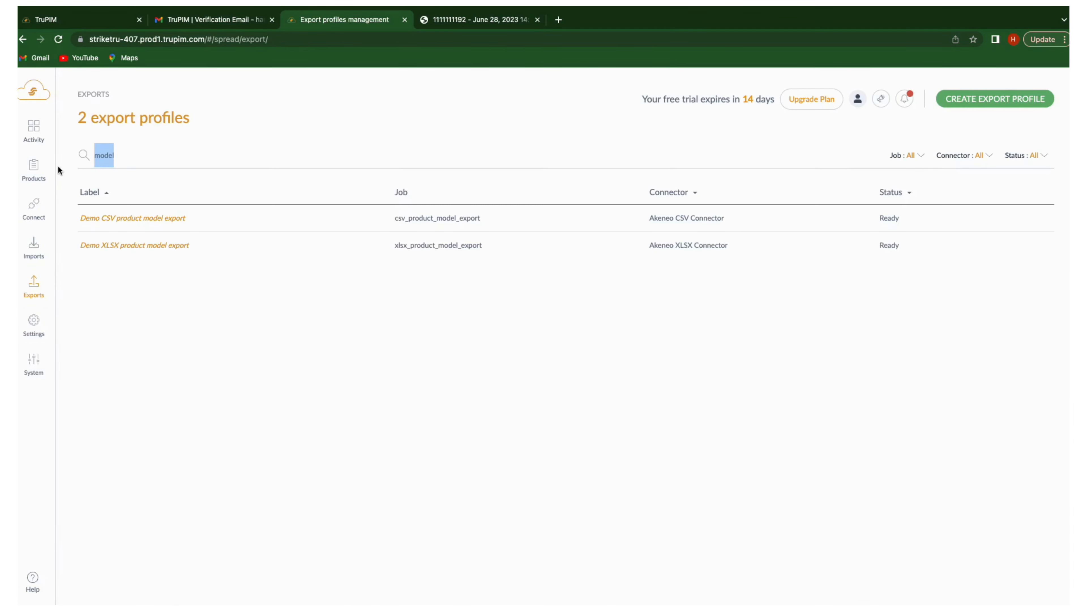
{"action": "key", "text": "BackSpace"}
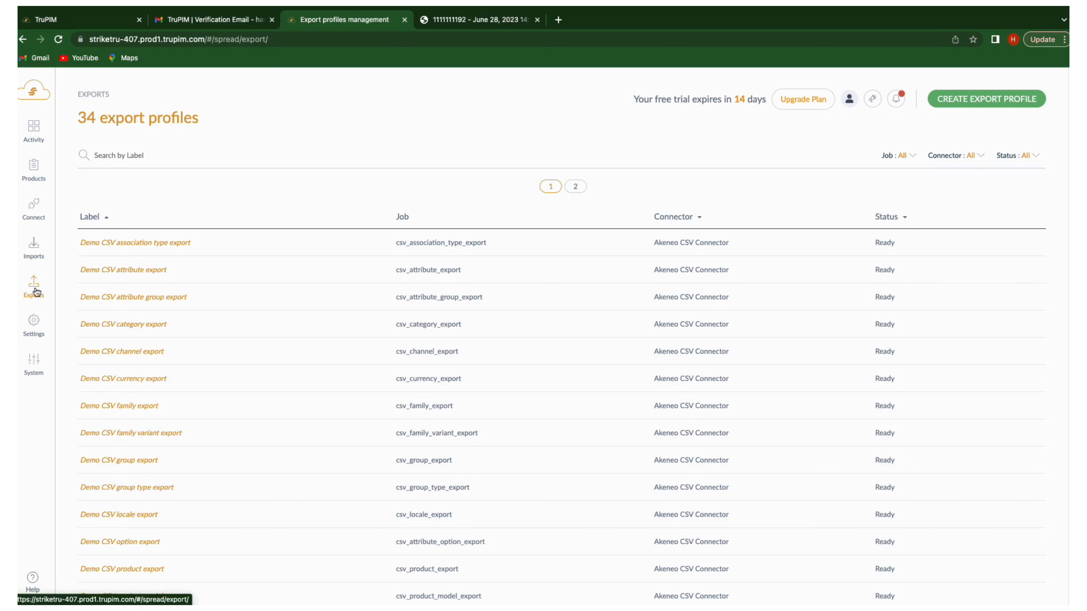
Open the products grid, look at the TruPIM sign-up page, and return to the grid
{"action": "left_click", "coordinate": [37, 178]}
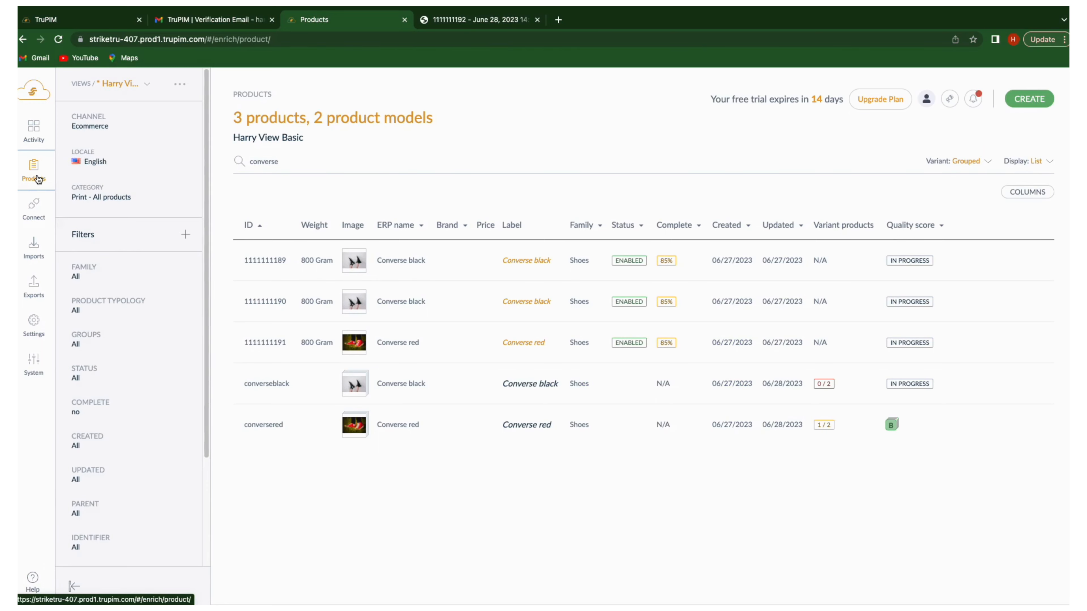
{"action": "left_click", "coordinate": [70, 18]}
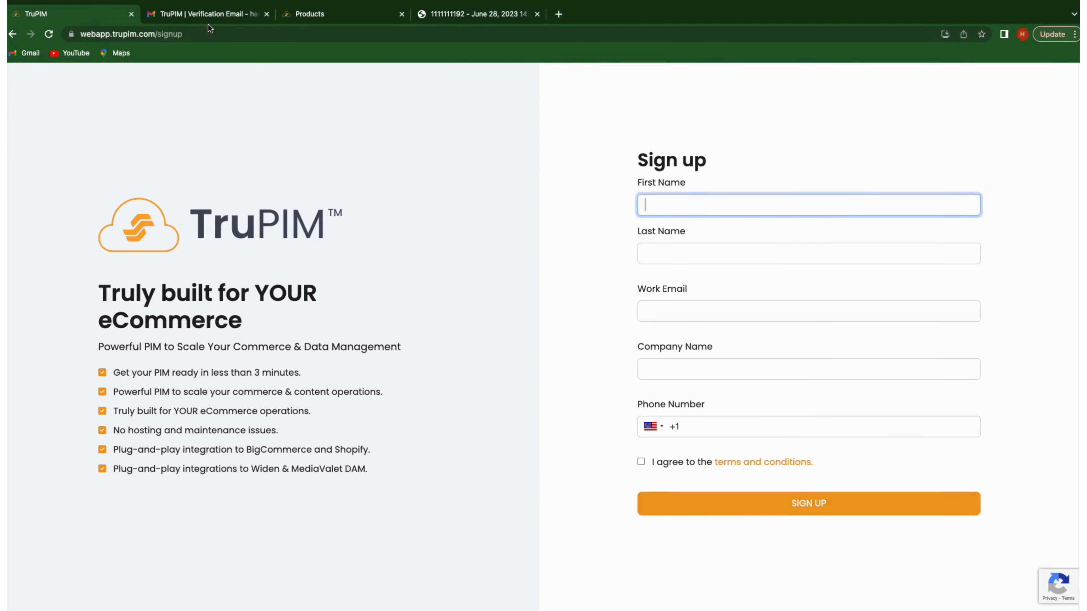
{"action": "left_click", "coordinate": [290, 17]}
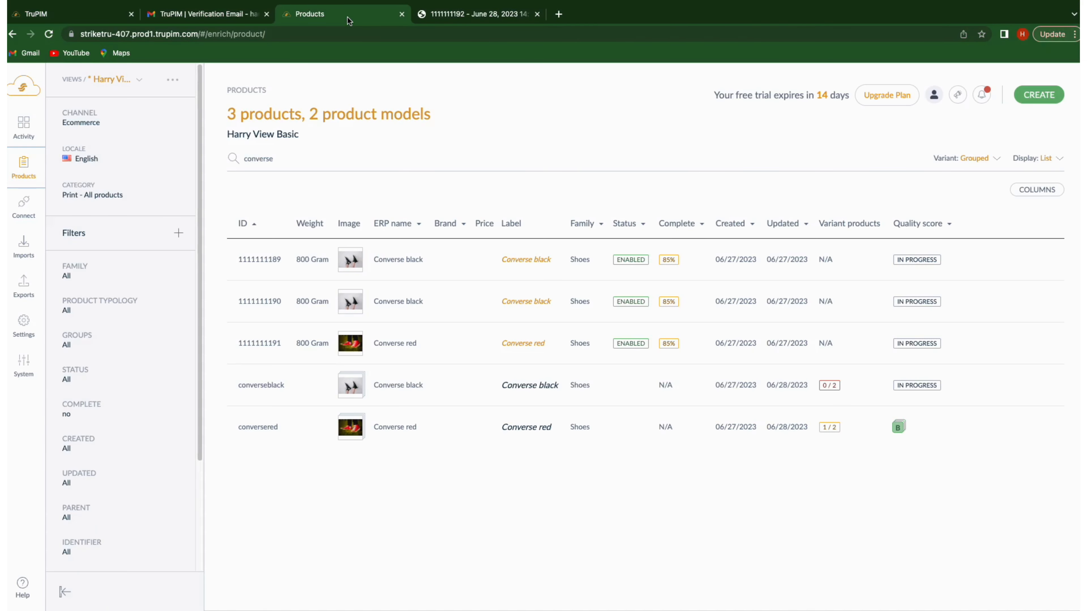